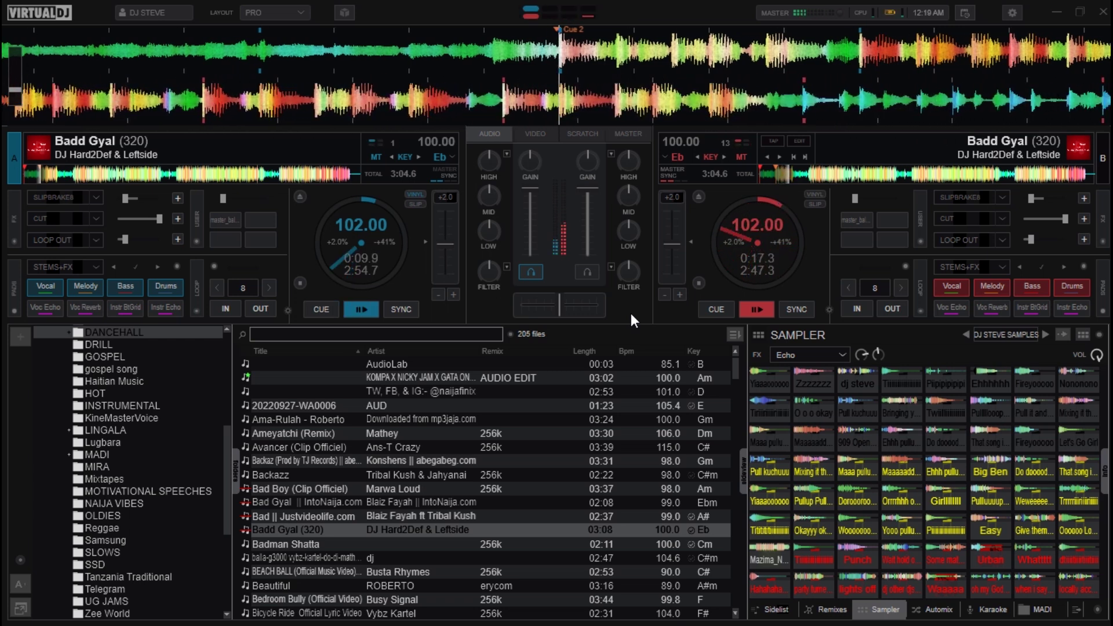
Juggle the two loaded copies of Badd Gyal live, alternating playback and the active deck between A and B
{"action": "key", "text": "space"}
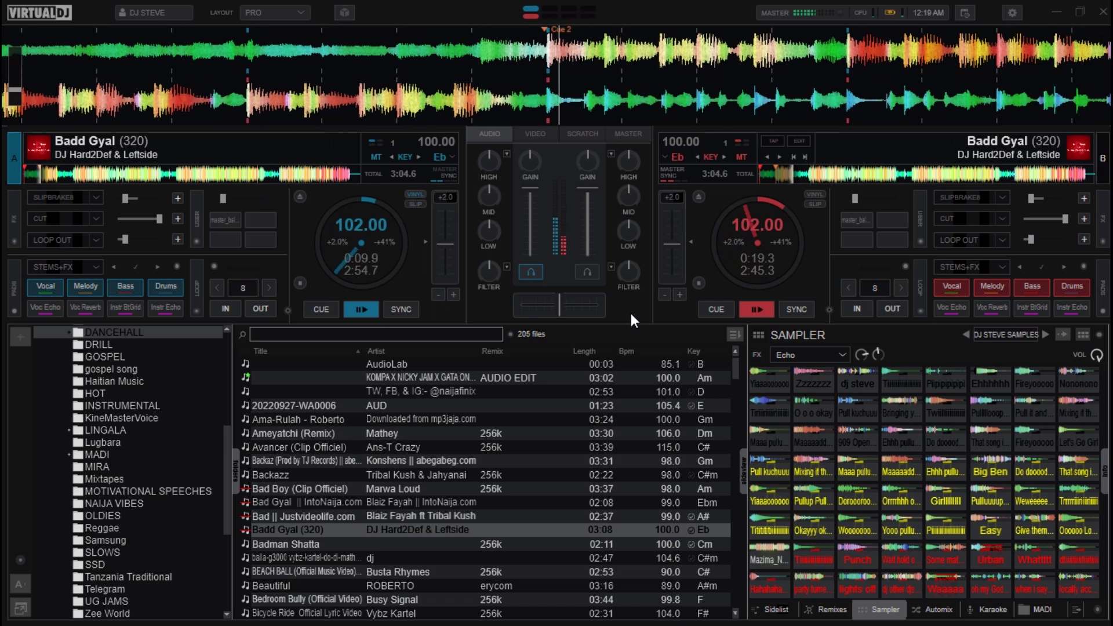
{"action": "key", "text": "c"}
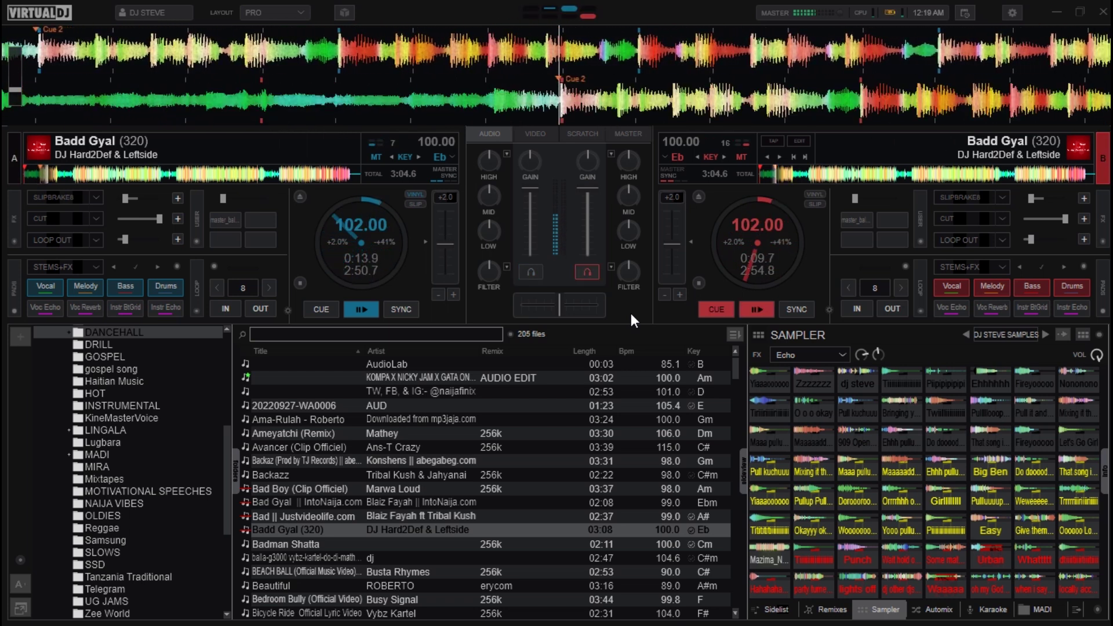
{"action": "key", "text": "Tab"}
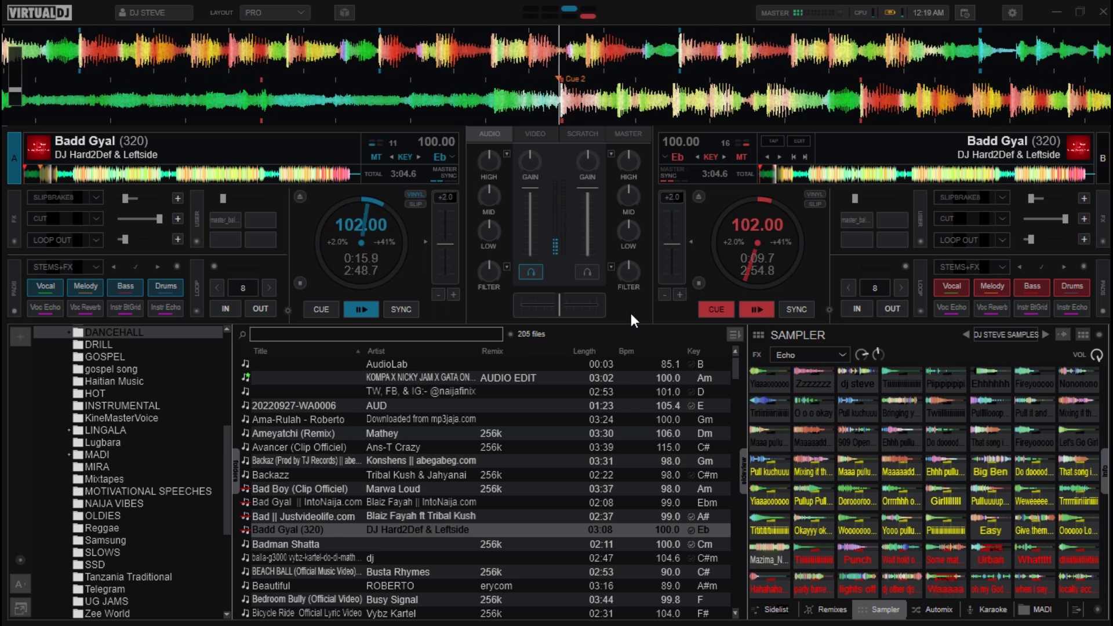
{"action": "key", "text": "l"}
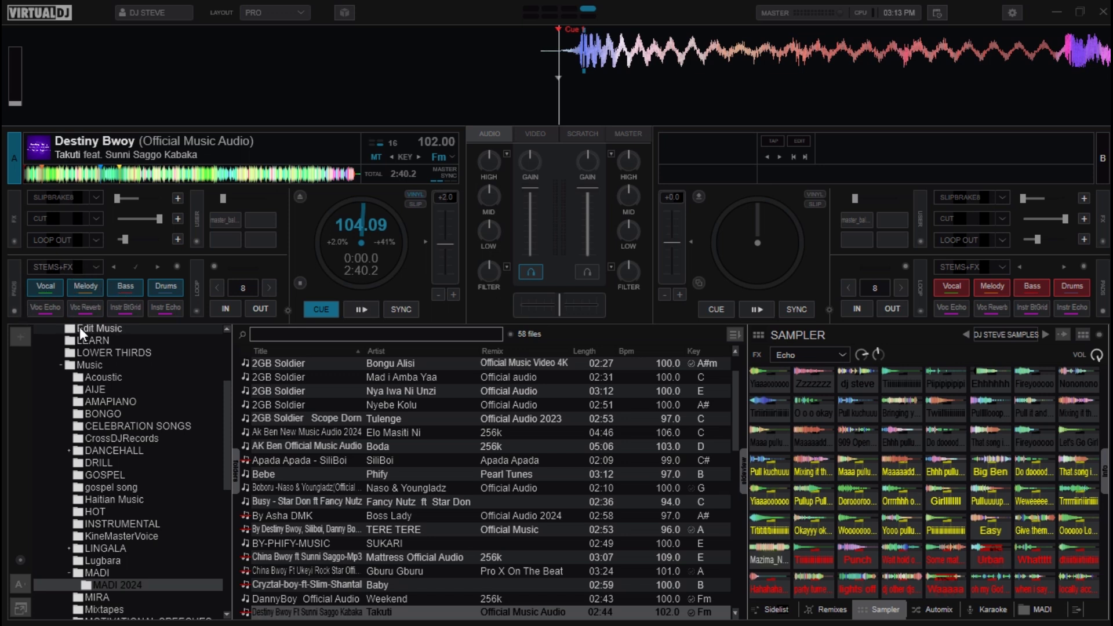
Switch deck A's performance pads to the scratch page and open the DNA Scratch Editor
{"action": "left_click", "coordinate": [98, 268]}
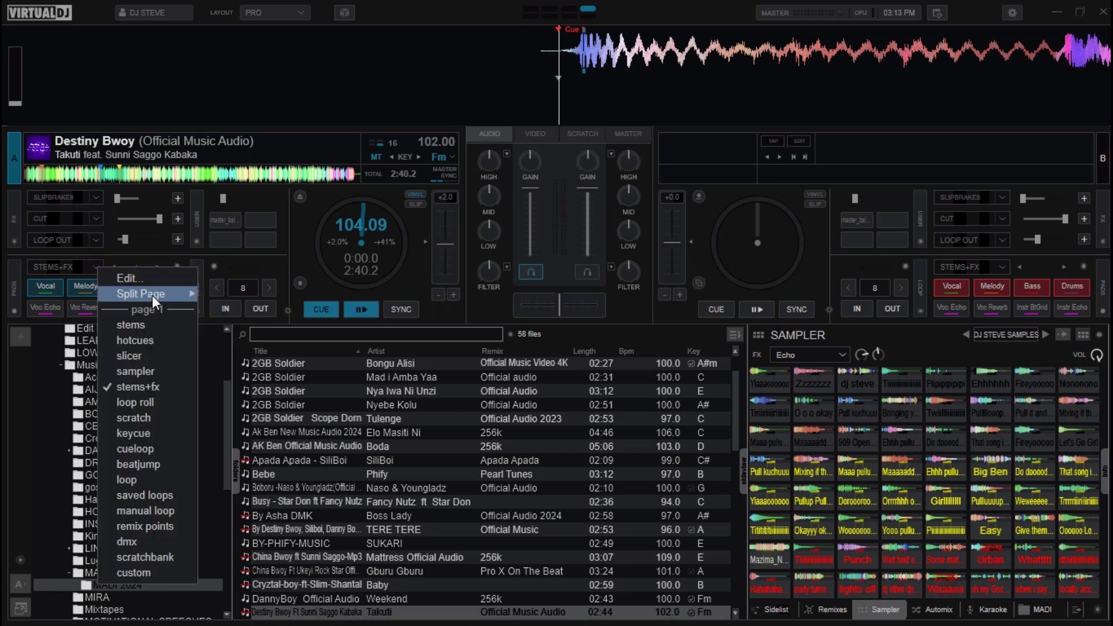
{"action": "mouse_move", "coordinate": [153, 295]}
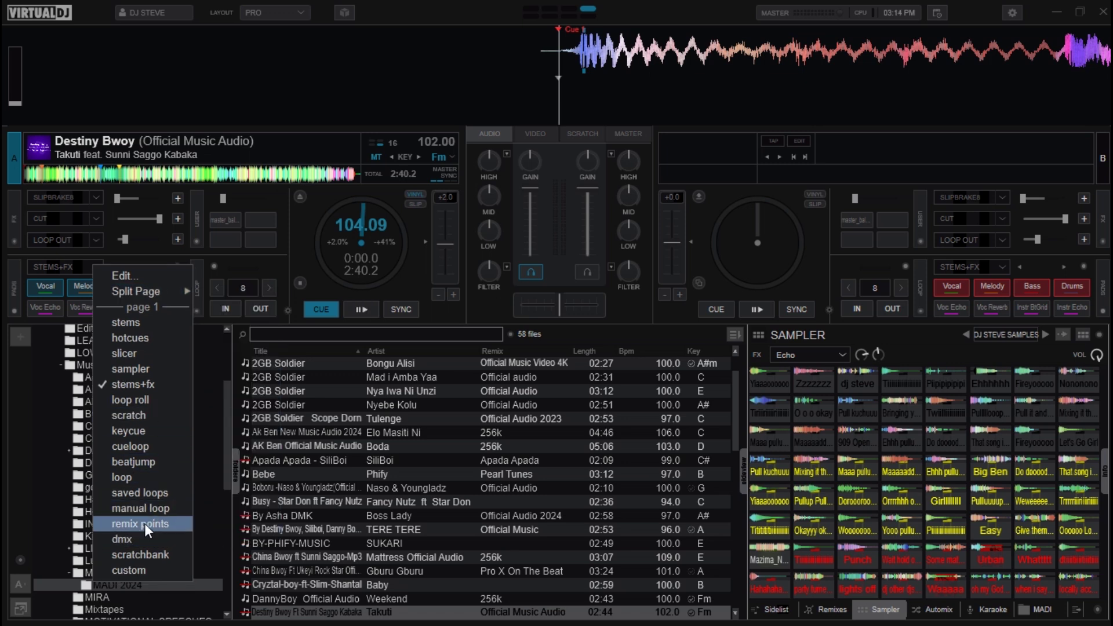
{"action": "left_click", "coordinate": [152, 413]}
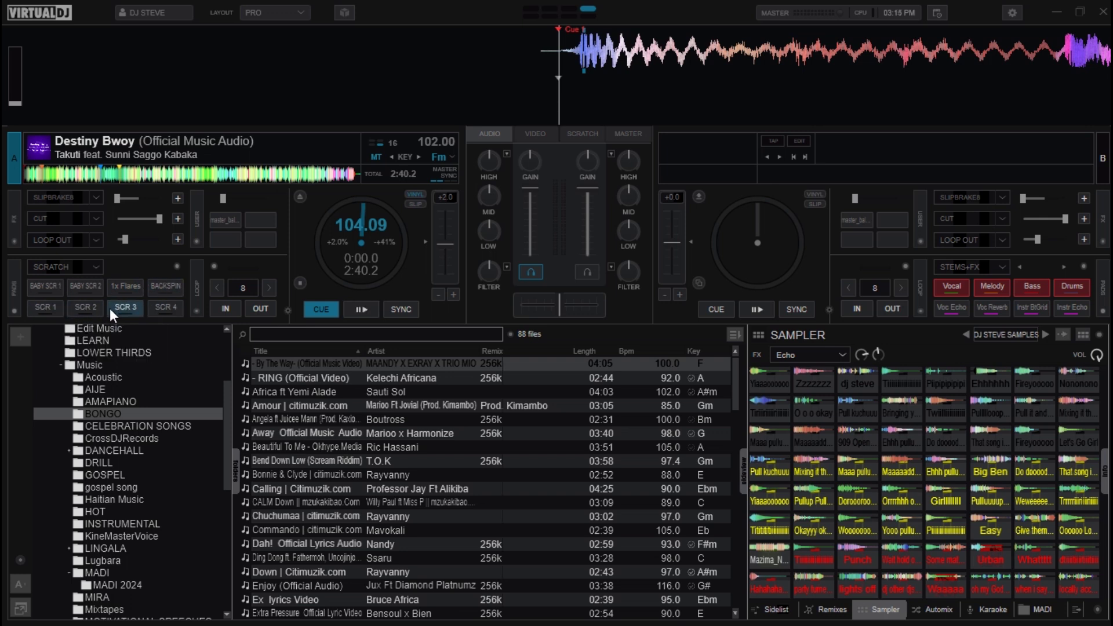
{"action": "right_click", "coordinate": [167, 303]}
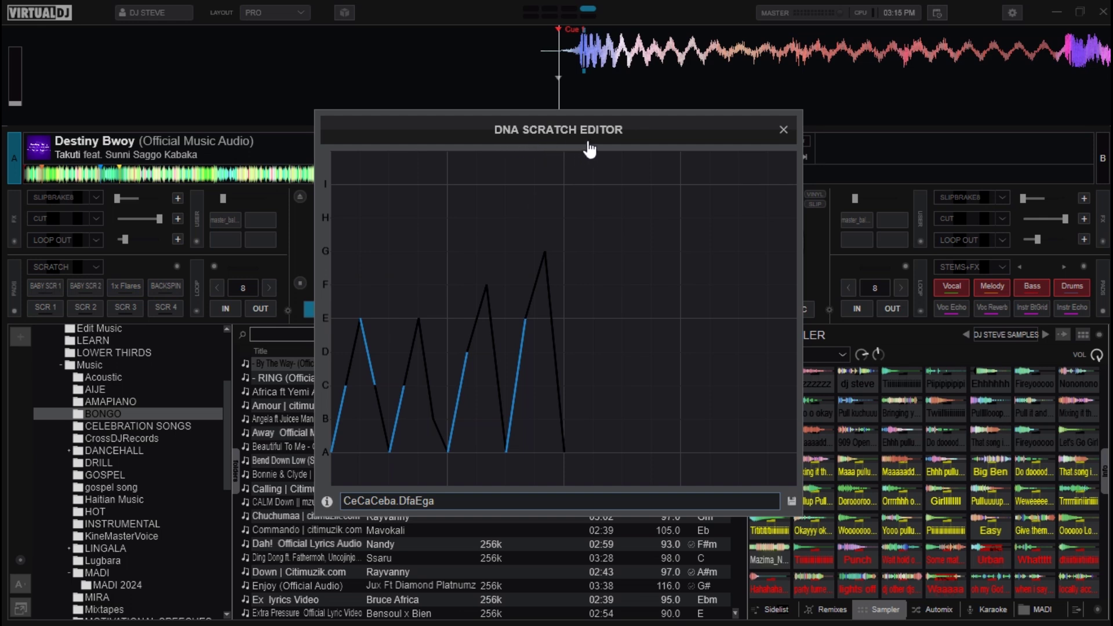
Replace the scratch signature in the DNA Scratch Editor with CDaCAAAAAAA
{"action": "triple_click", "coordinate": [475, 501]}
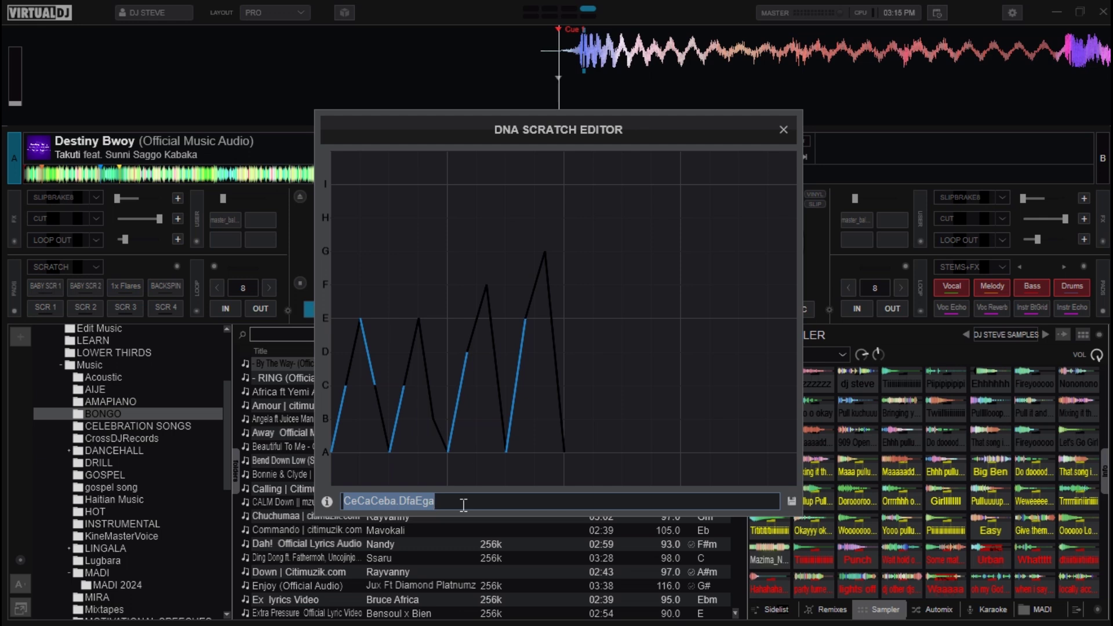
{"action": "key", "text": "BackSpace"}
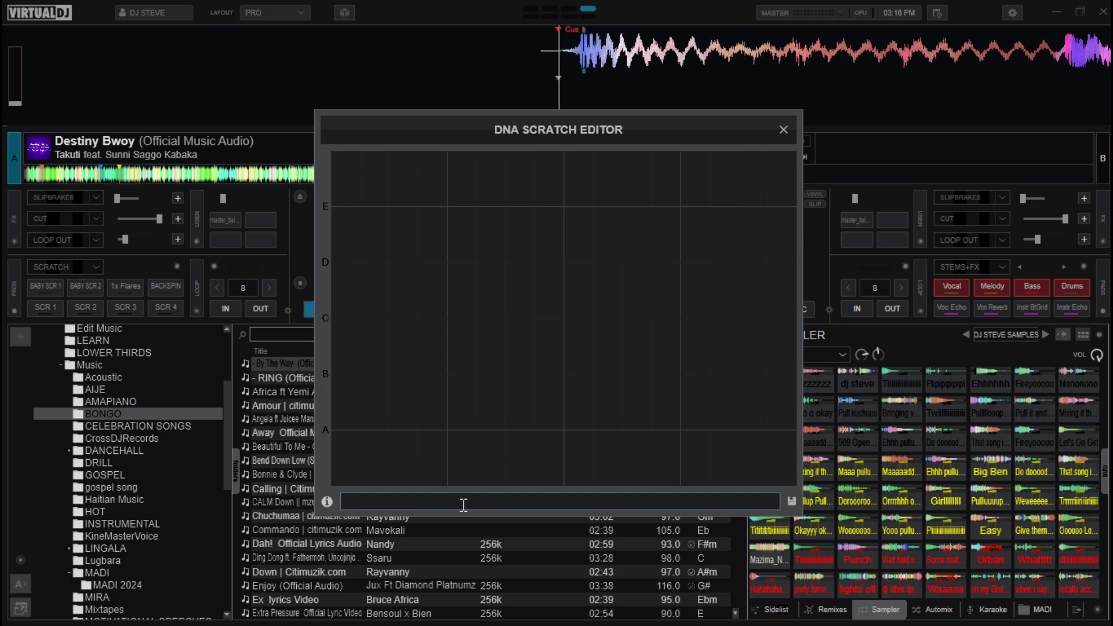
{"action": "type", "text": "C"}
{"action": "left_click", "coordinate": [410, 509]}
{"action": "key", "text": "BackSpace"}
{"action": "type", "text": "CDa"}
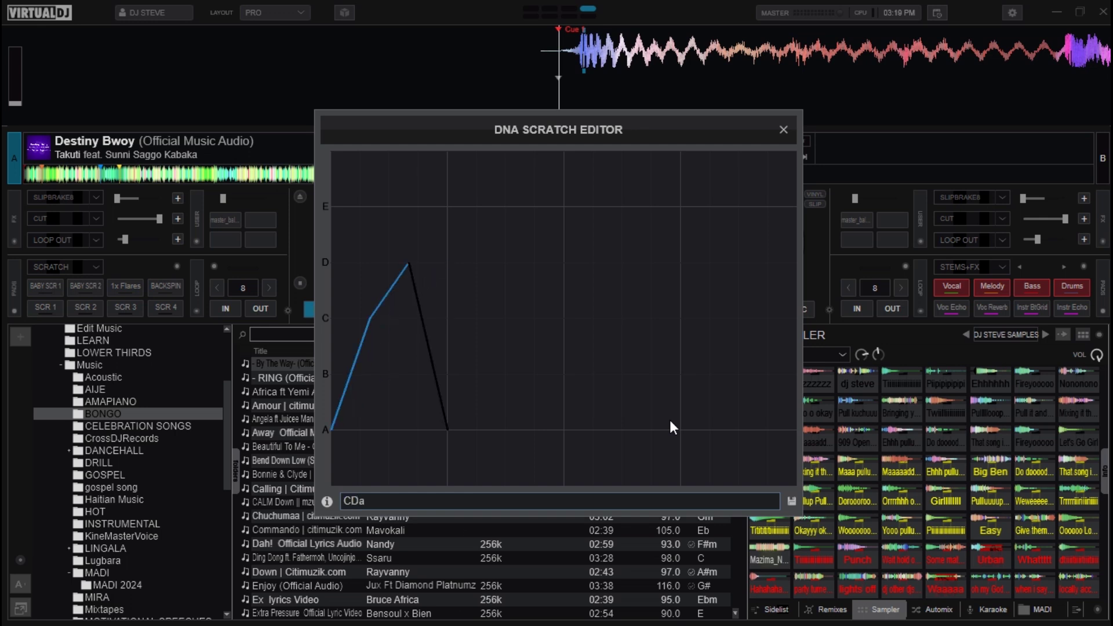
{"action": "type", "text": "C"}
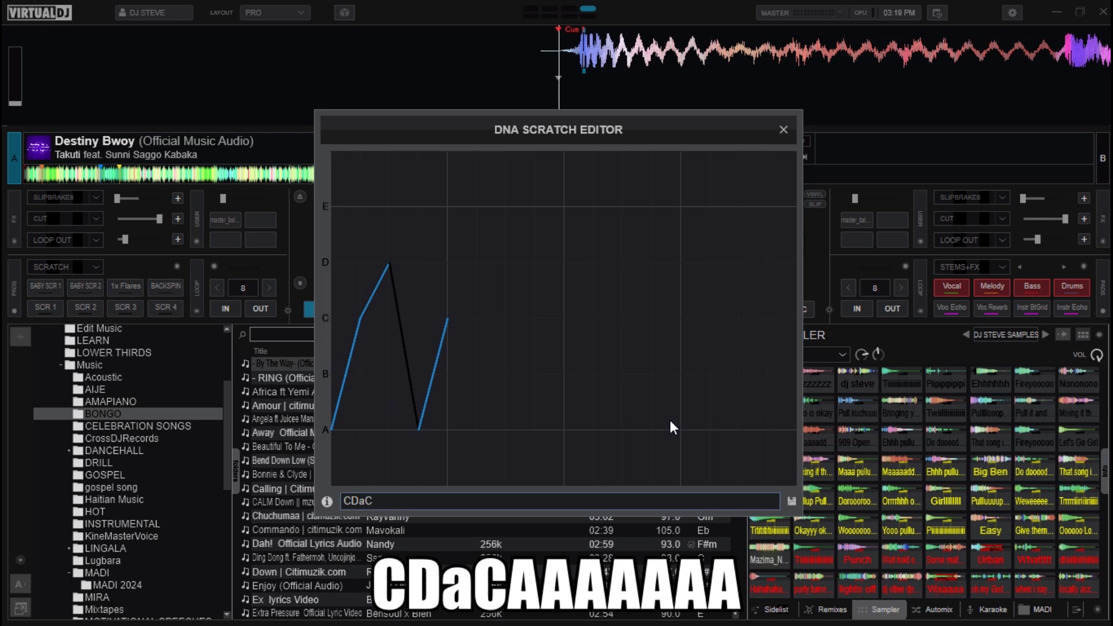
{"action": "type", "text": "AA"}
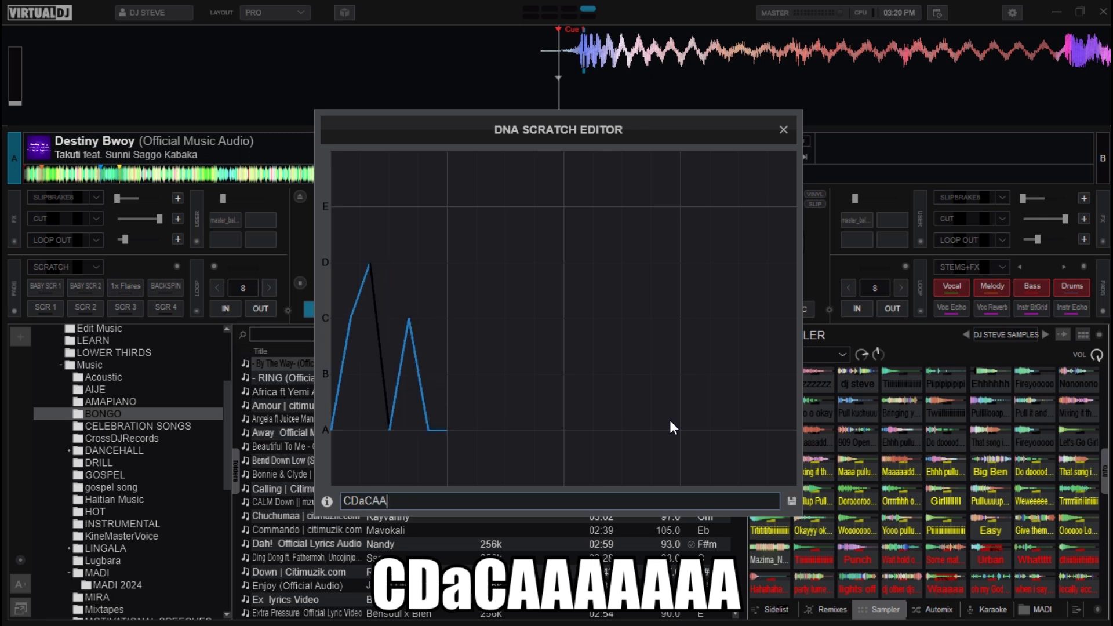
{"action": "type", "text": "AAAA"}
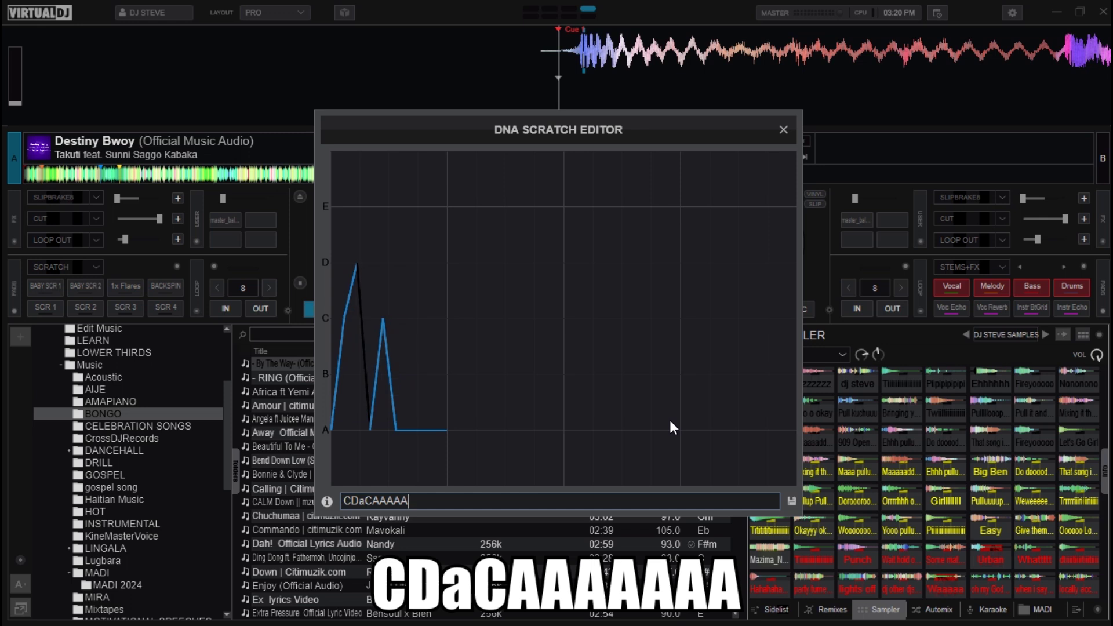
{"action": "type", "text": "A"}
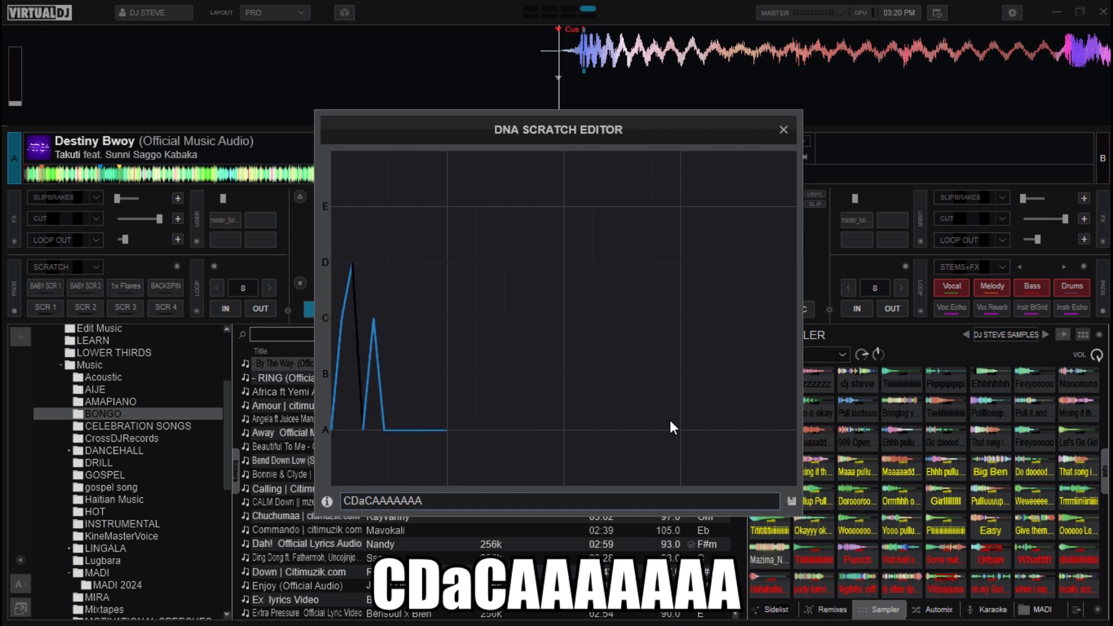
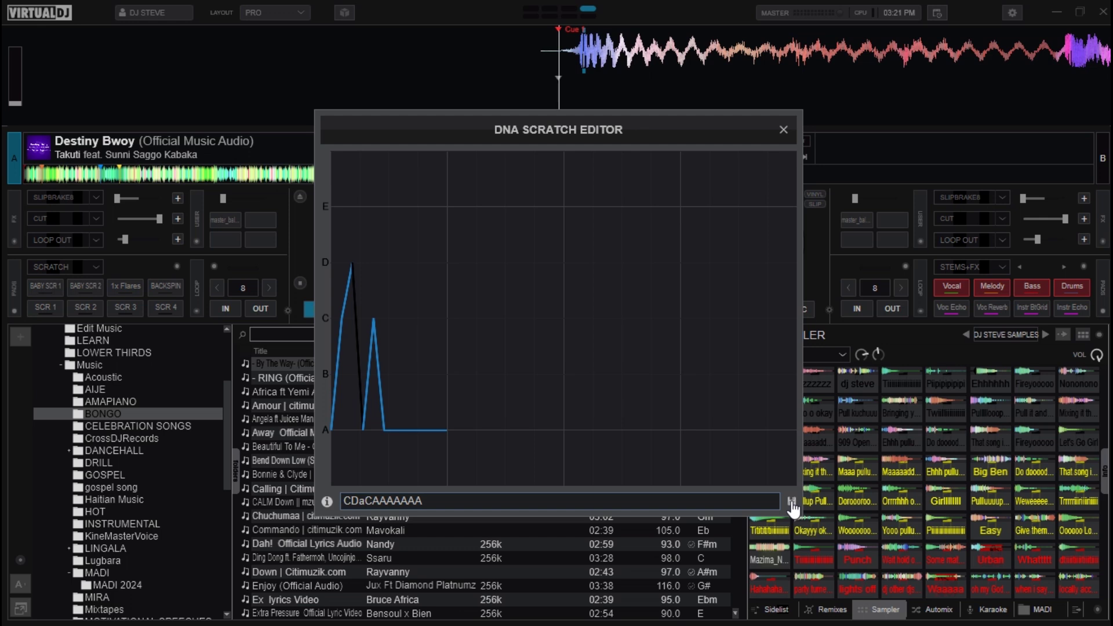
Save the scratch signature to pad 1 under the name DNA 1 and close the DNA Scratch Editor
{"action": "left_click", "coordinate": [792, 503]}
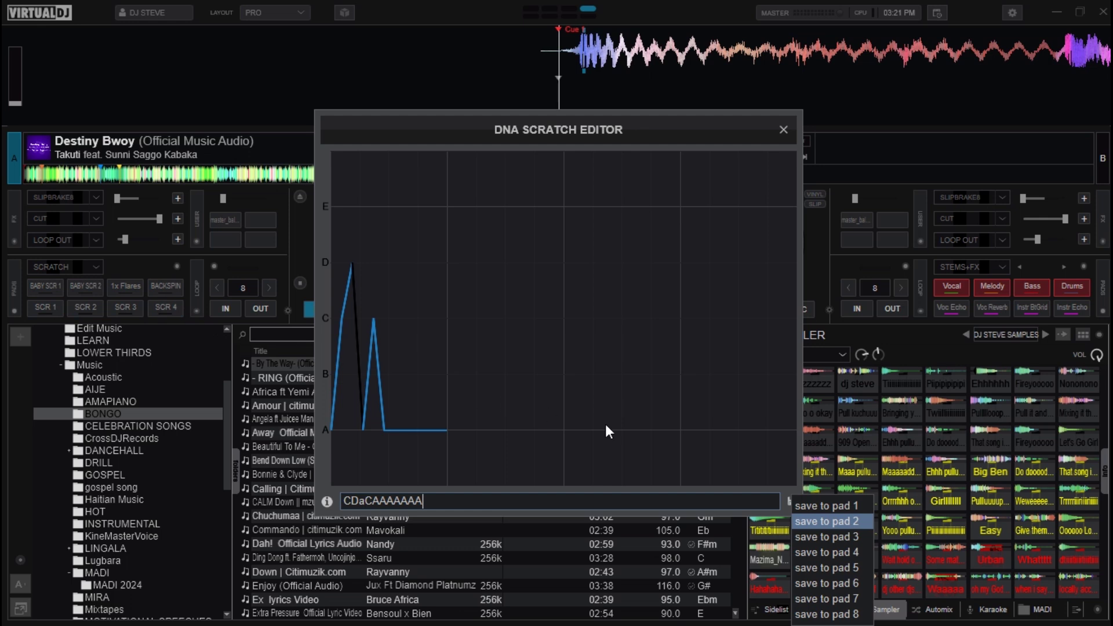
{"action": "left_click", "coordinate": [807, 506]}
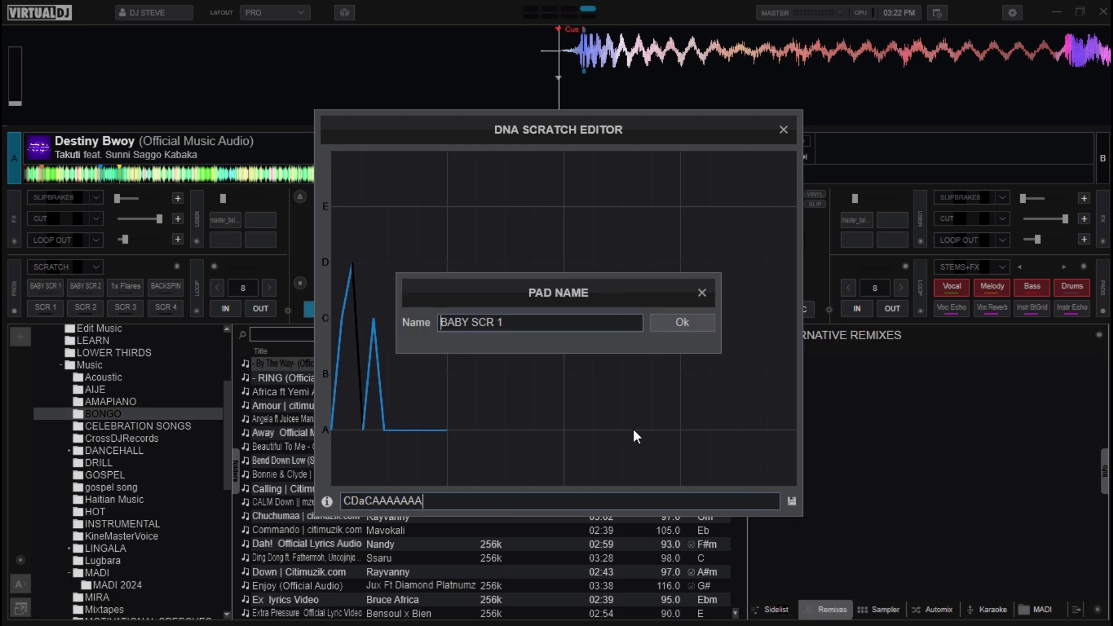
{"action": "left_click", "coordinate": [587, 324]}
{"action": "double_click", "coordinate": [588, 324]}
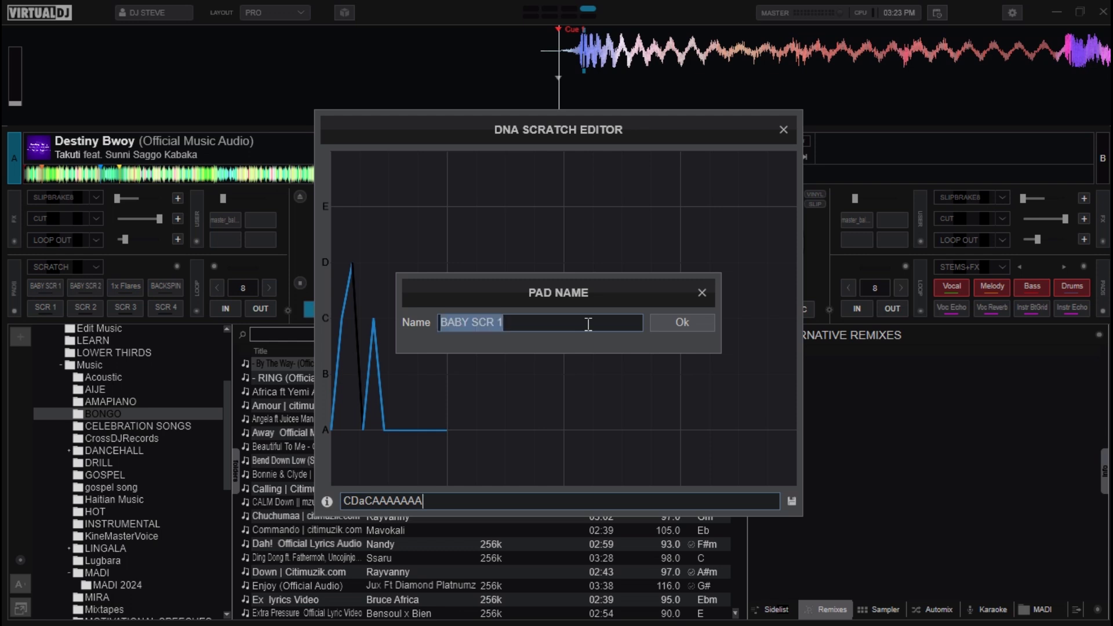
{"action": "type", "text": "DNA 1"}
{"action": "key", "text": "Return"}
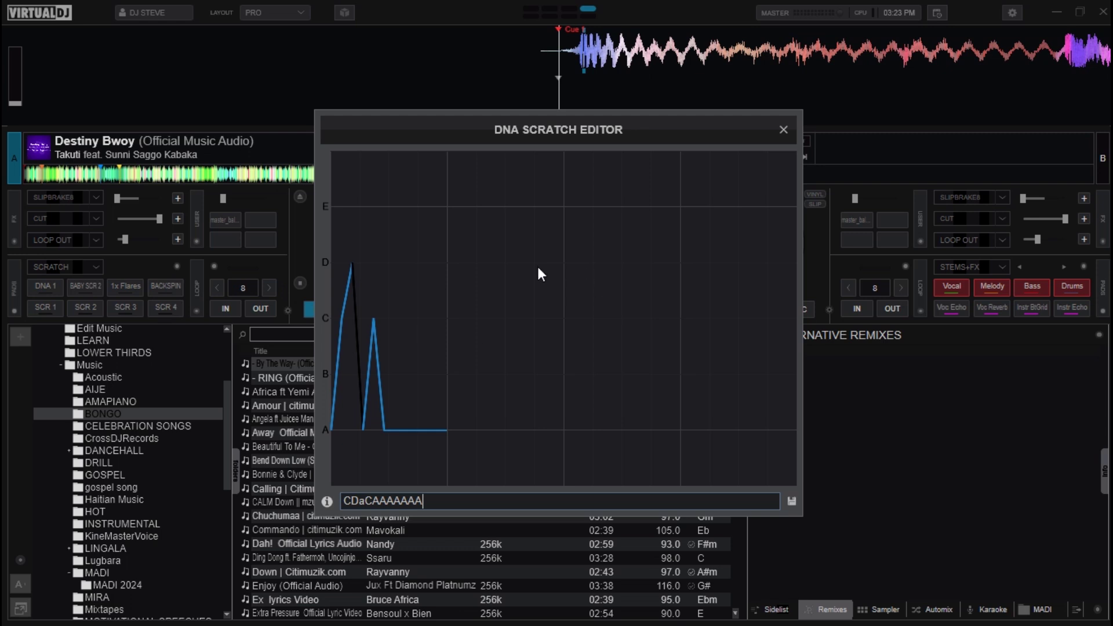
{"action": "left_click", "coordinate": [784, 131]}
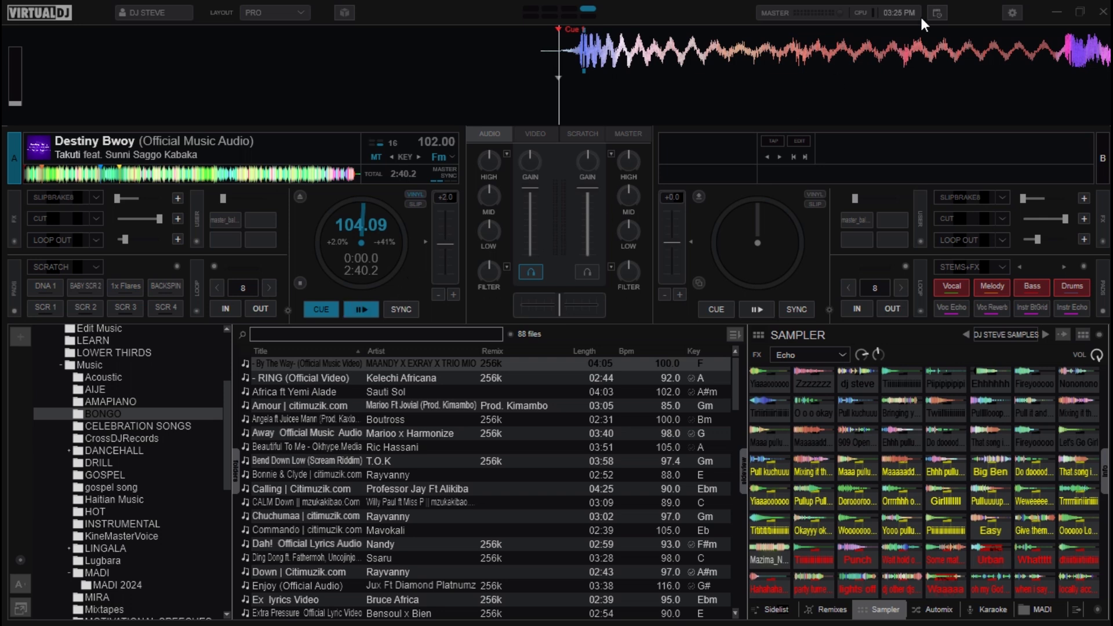
Open the advanced editor for the keyboard mapping in the controller settings
{"action": "left_click", "coordinate": [1010, 14]}
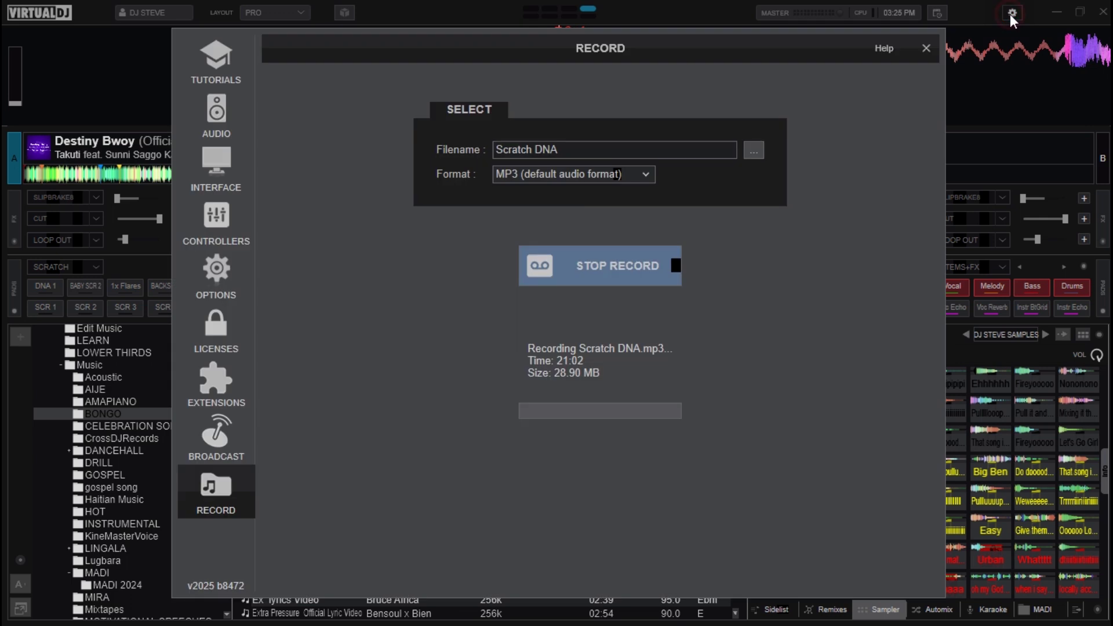
{"action": "left_click", "coordinate": [207, 229]}
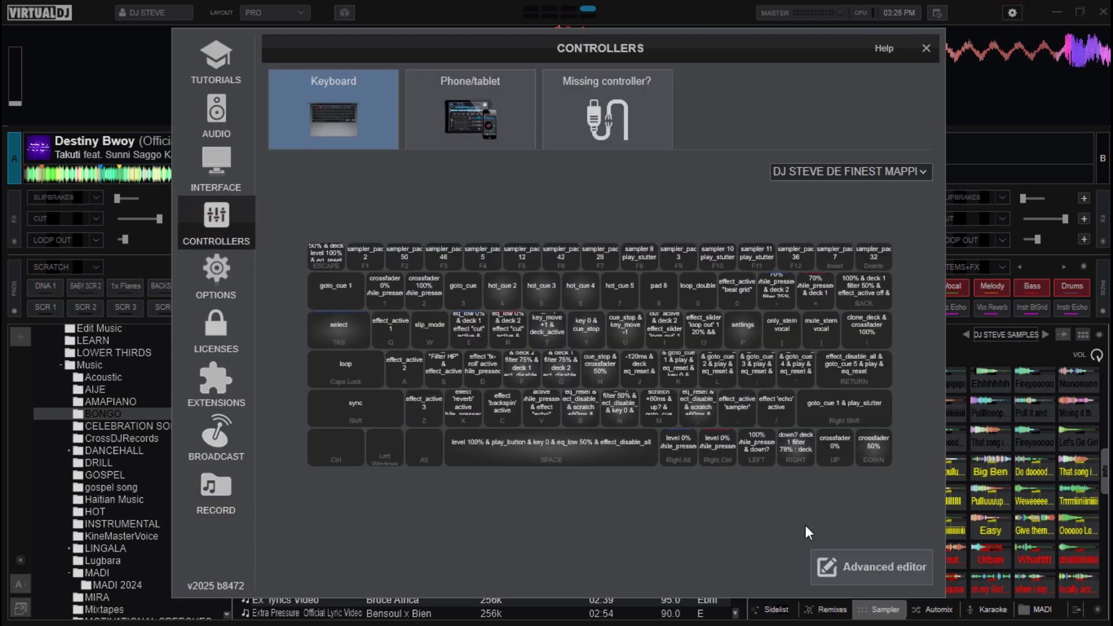
{"action": "left_click", "coordinate": [862, 562]}
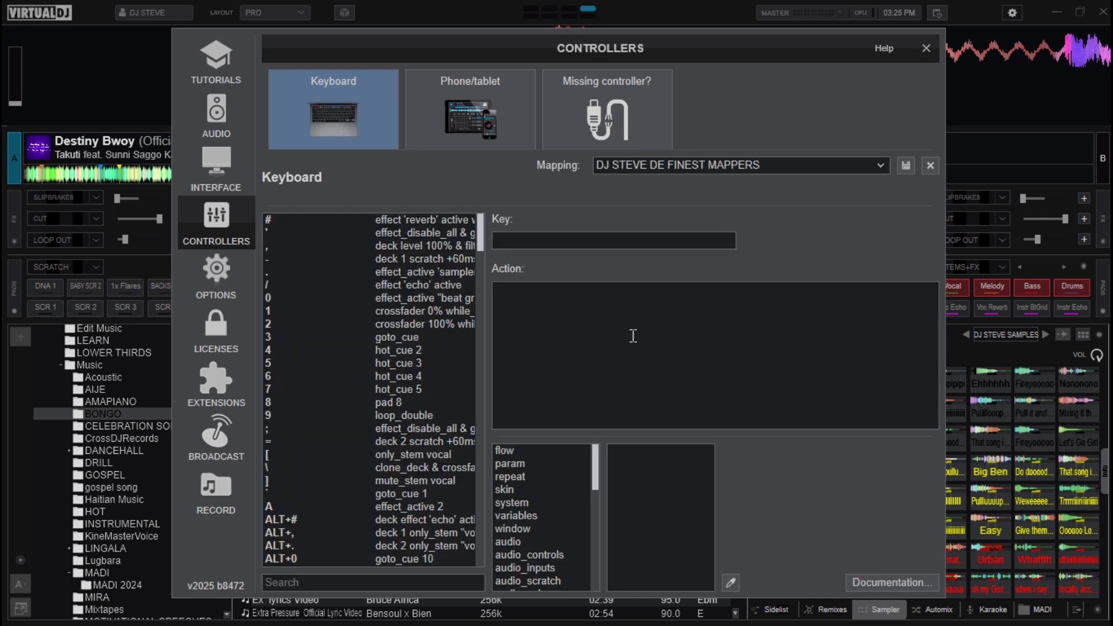
Map the NUM0 key to the action scratch_dna 'CeCaDADA.DfaEga'
{"action": "left_click", "coordinate": [594, 237]}
{"action": "key", "text": "KP_0"}
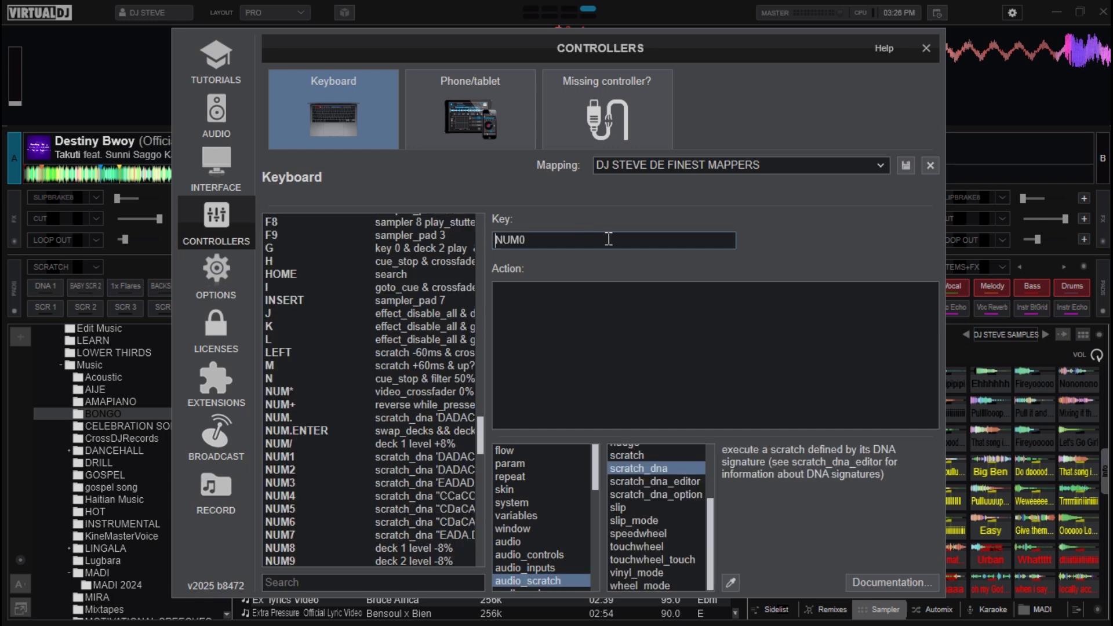
{"action": "left_click", "coordinate": [607, 347]}
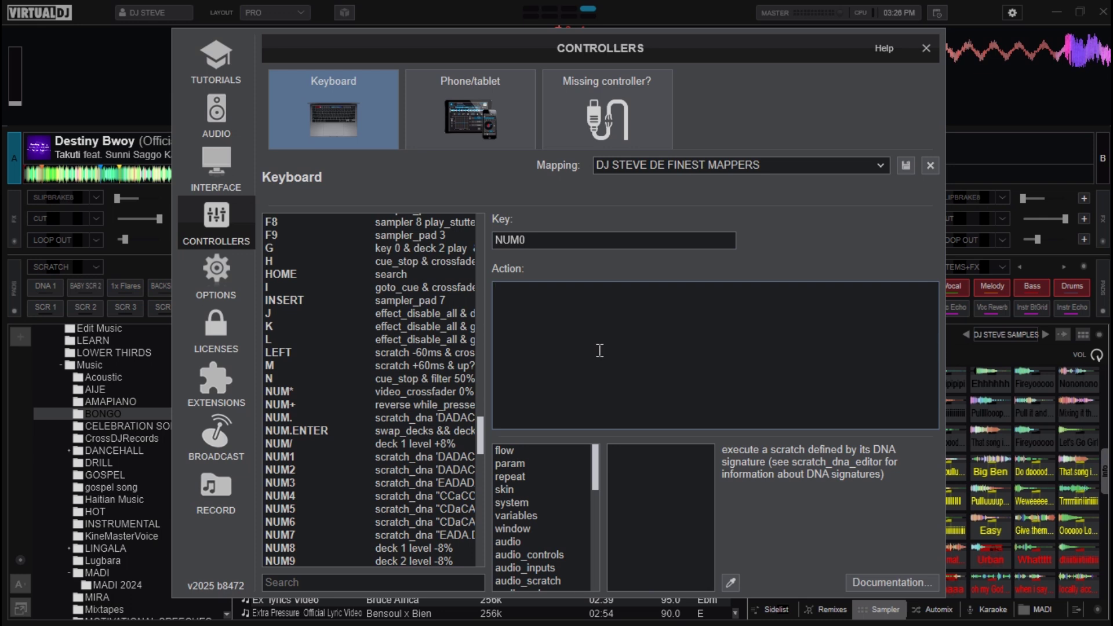
{"action": "type", "text": "sc"}
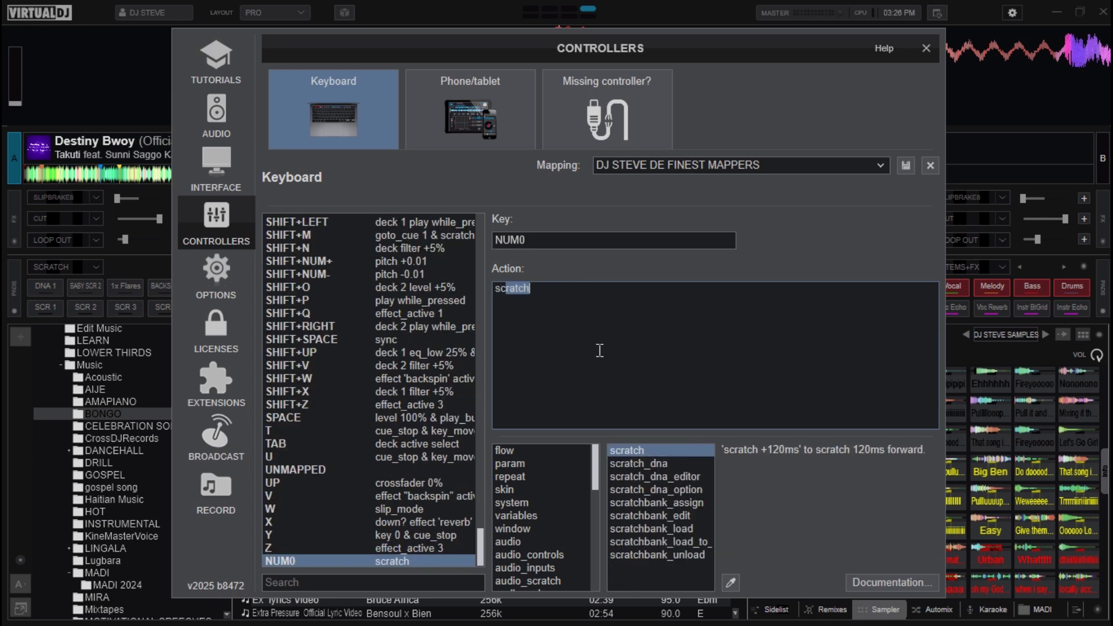
{"action": "type", "text": "a"}
{"action": "key", "text": "BackSpace"}
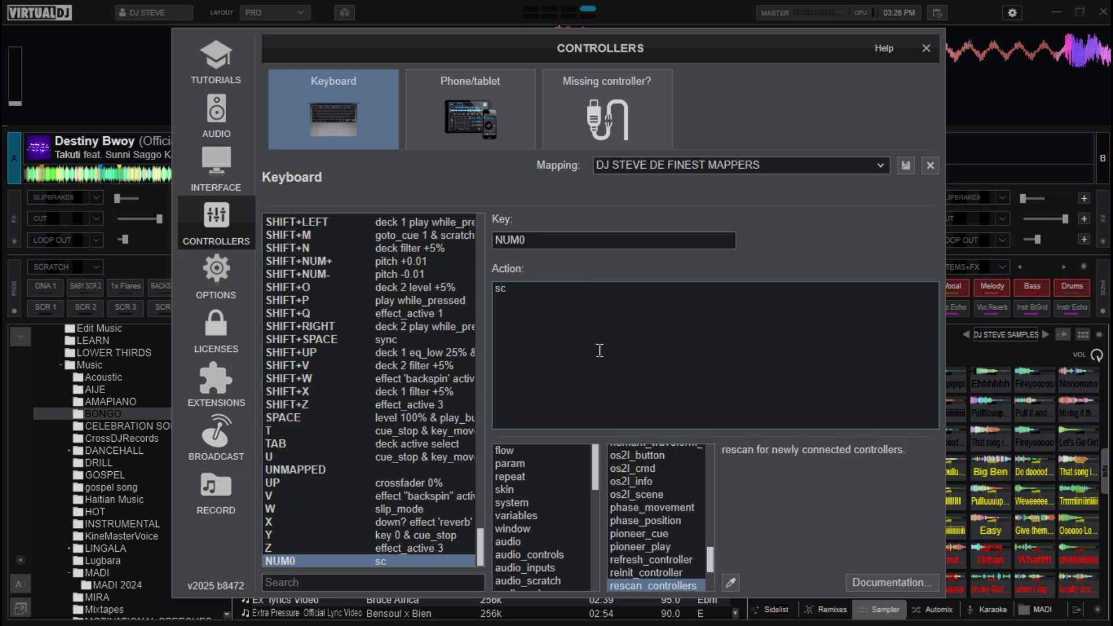
{"action": "type", "text": "ratch_dna"}
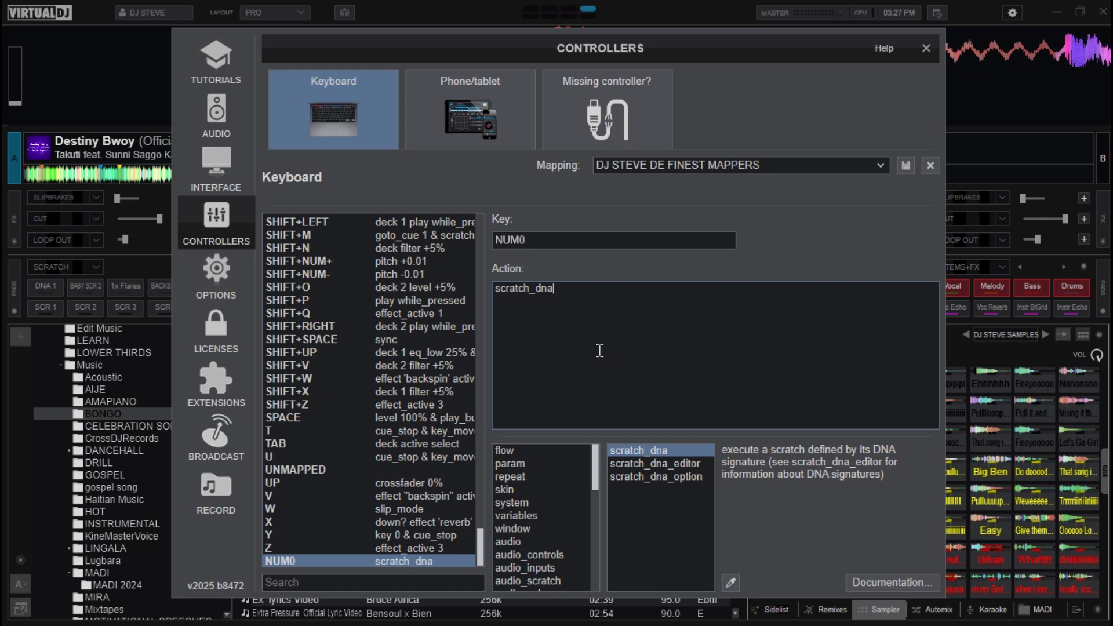
{"action": "type", "text": "'"}
{"action": "type", "text": "CeCa"}
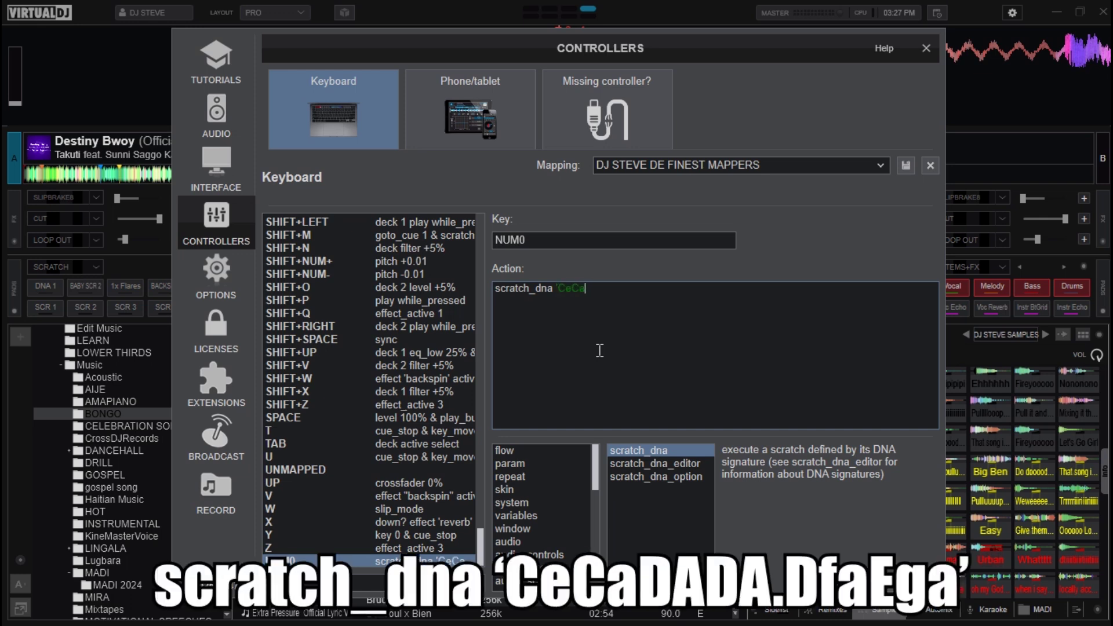
{"action": "type", "text": "DADA."}
{"action": "type", "text": "DfaEga"}
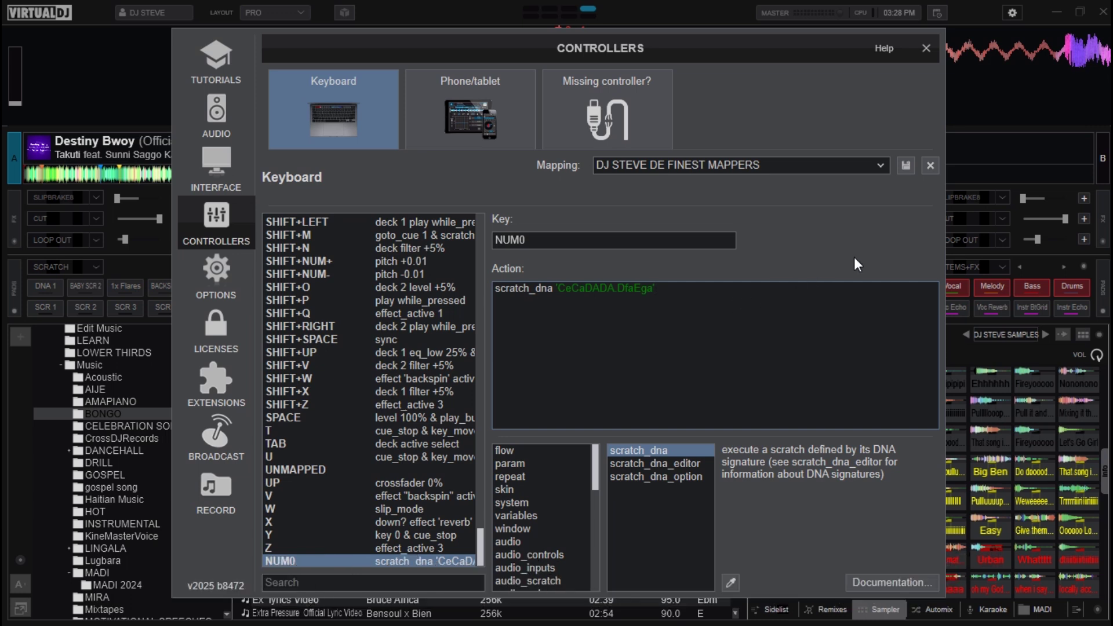
Map the NUM4 key to the action scratch_dna 'CCaCCaCCCAAA.CCaaCCaaCCaa'
{"action": "left_click", "coordinate": [682, 240]}
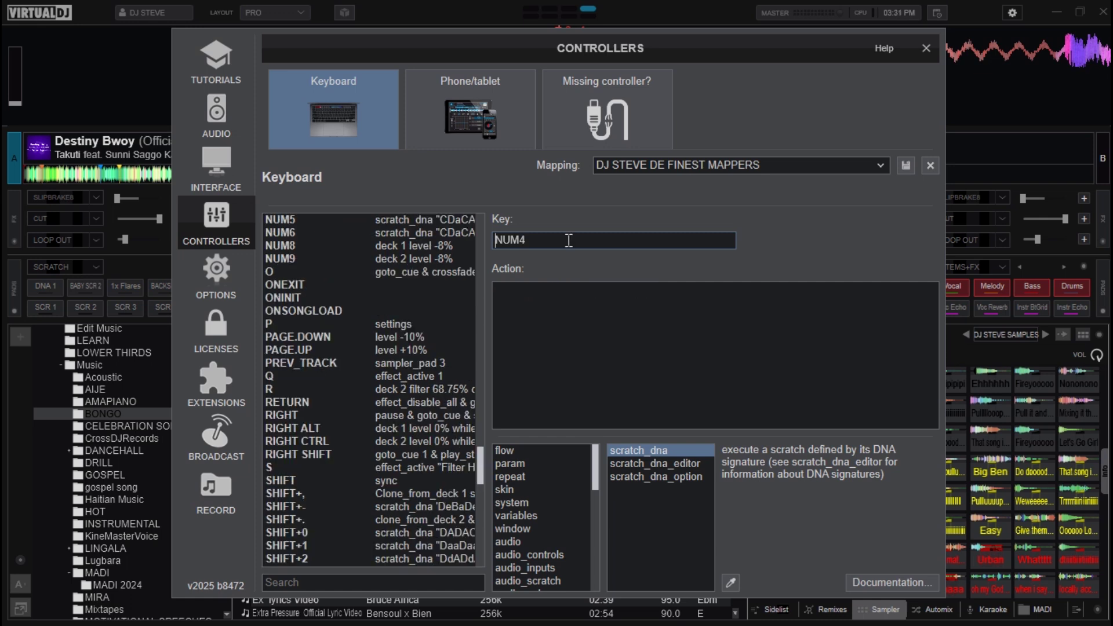
{"action": "left_click", "coordinate": [603, 337]}
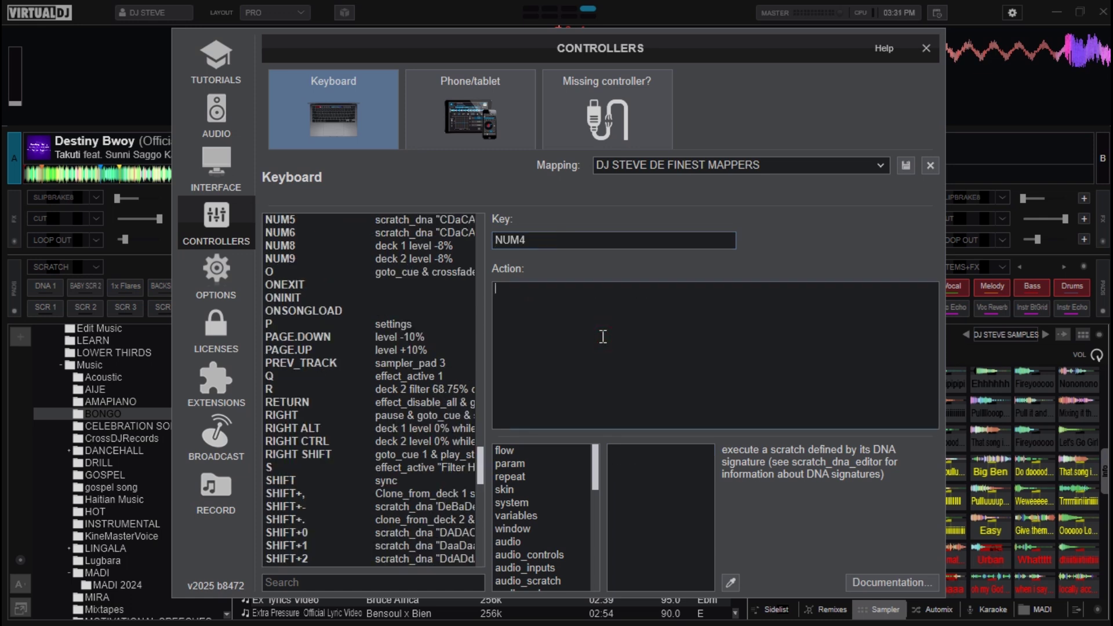
{"action": "type", "text": "scratch"}
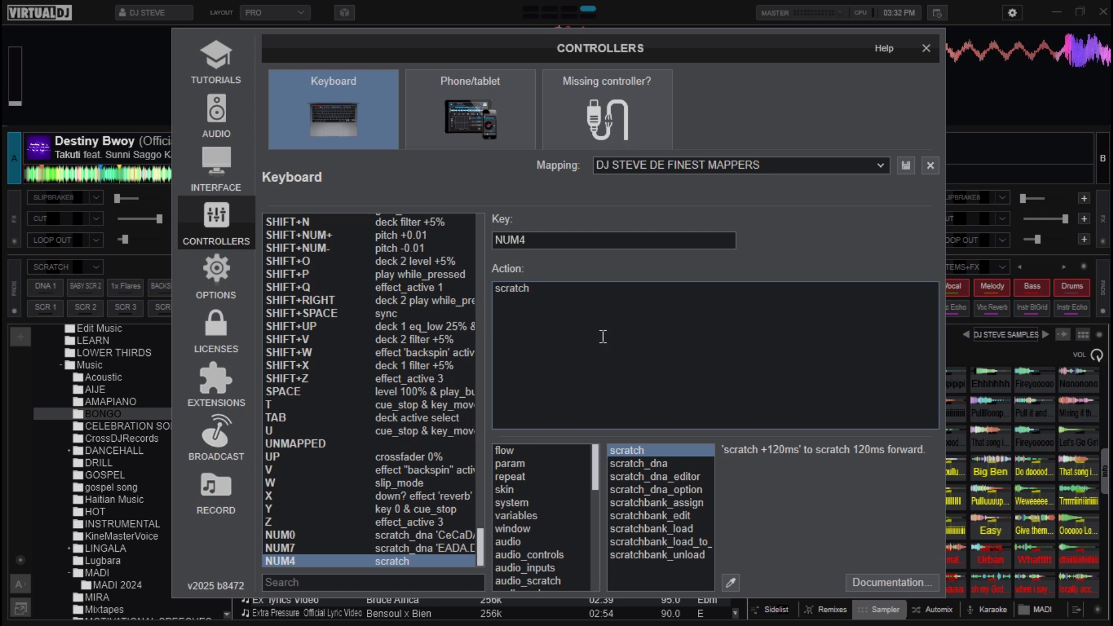
{"action": "type", "text": "_dna "}
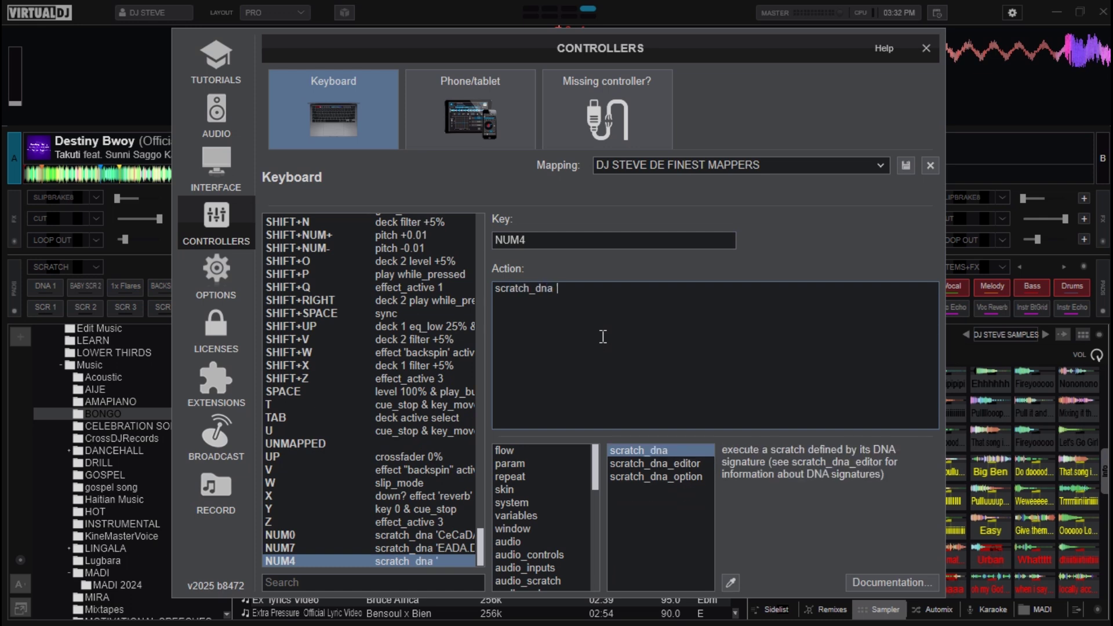
{"action": "type", "text": "'CC"}
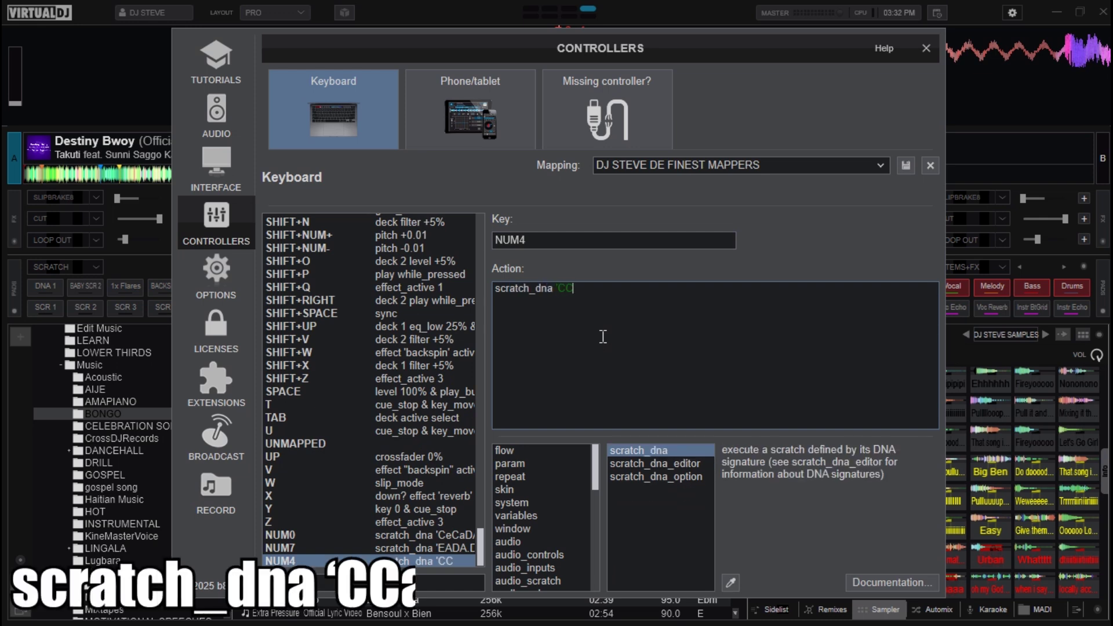
{"action": "type", "text": "aCCa"}
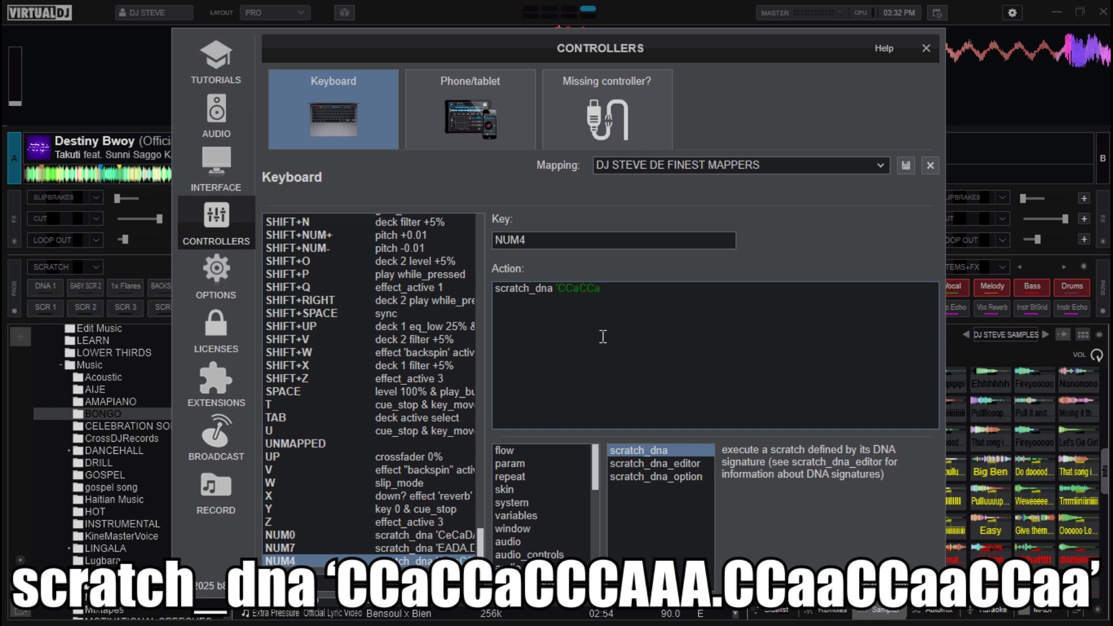
{"action": "type", "text": "CCCAAA.CCaaCCaaCCaa'"}
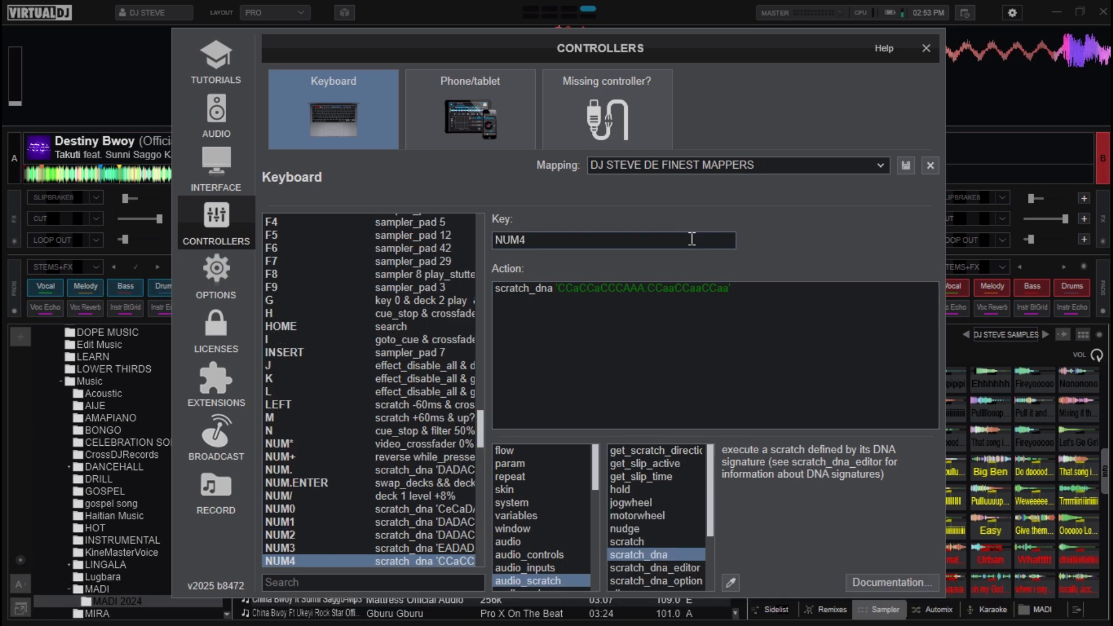
Map the NUM- key to the action scratch_dna 'EADA.DADA'
{"action": "key", "text": "KP_Subtract"}
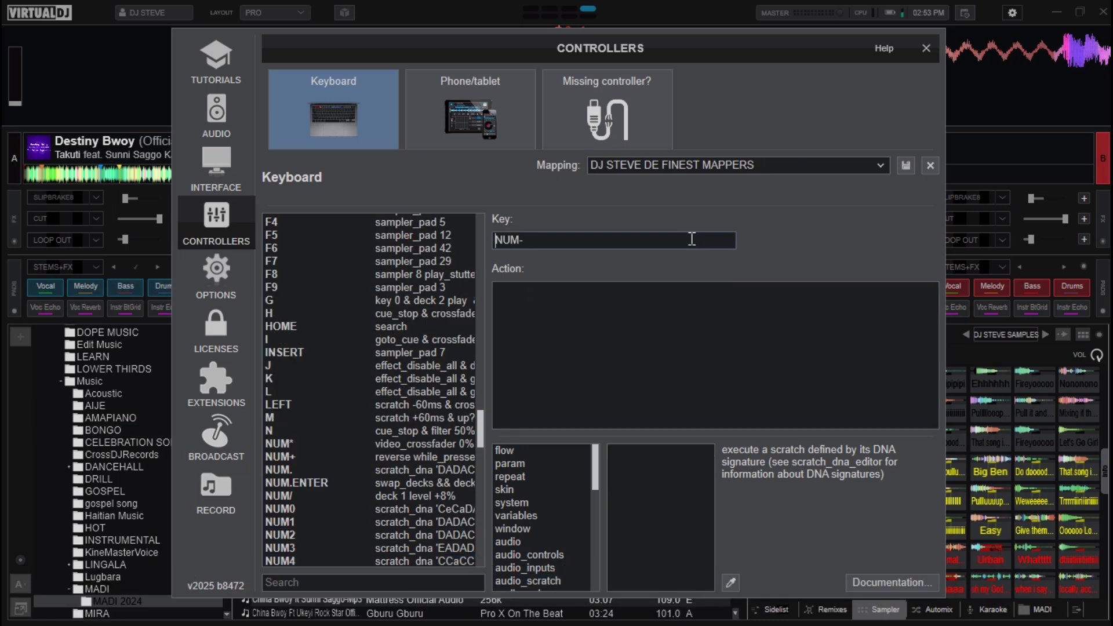
{"action": "left_click", "coordinate": [628, 306]}
{"action": "type", "text": "scratch"}
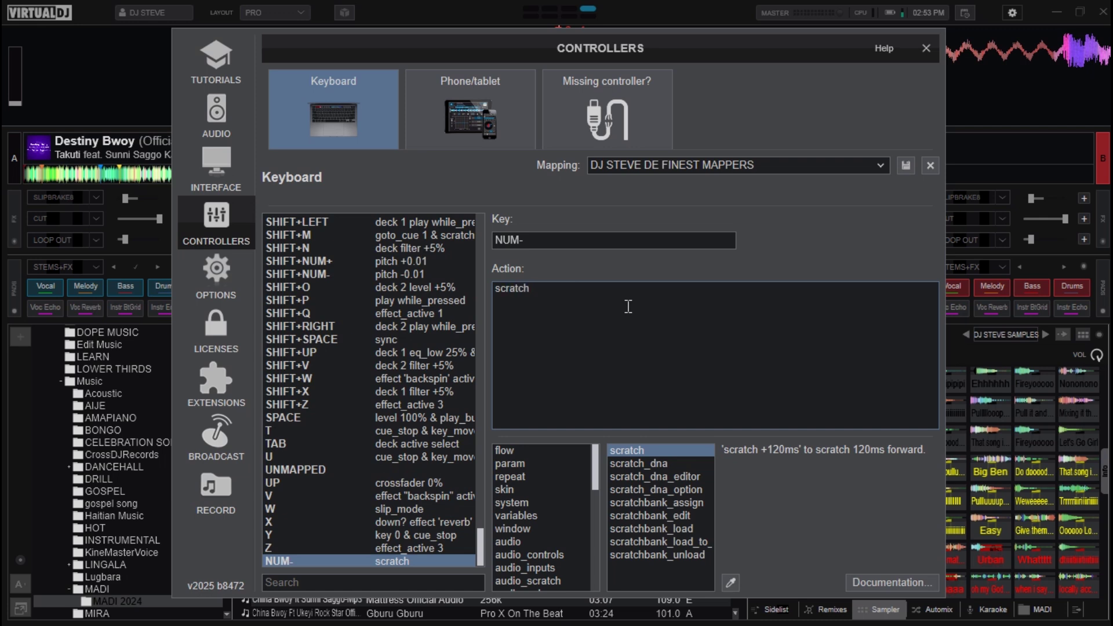
{"action": "type", "text": "_dna"}
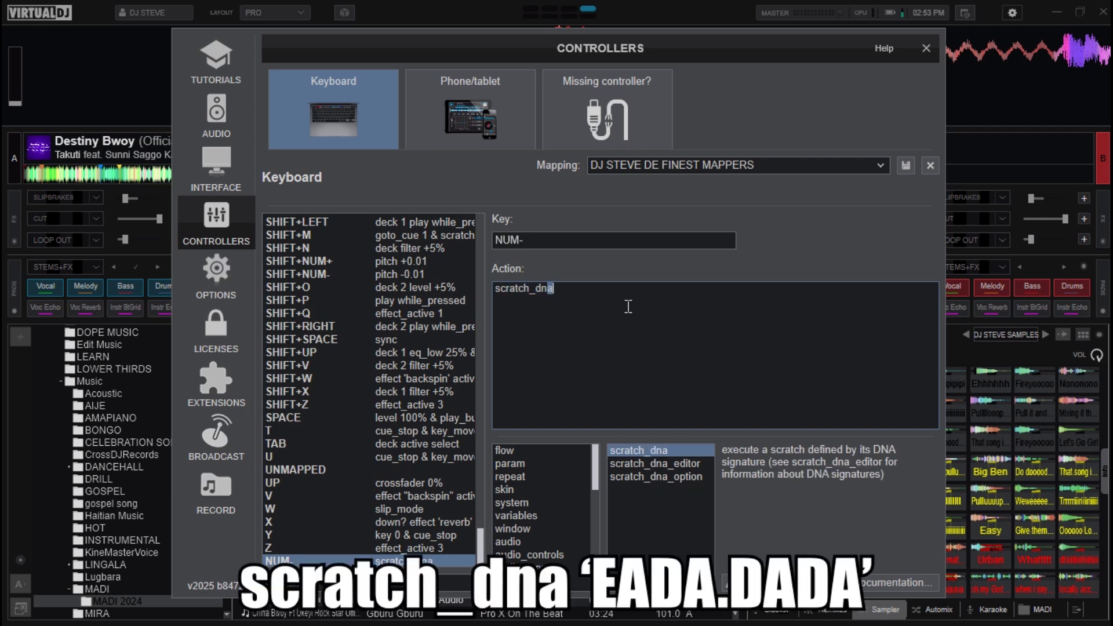
{"action": "type", "text": "'"}
{"action": "type", "text": "E"}
{"action": "type", "text": "AD"}
{"action": "type", "text": "A"}
{"action": "type", "text": ".D"}
{"action": "type", "text": "AD"}
{"action": "type", "text": "A"}
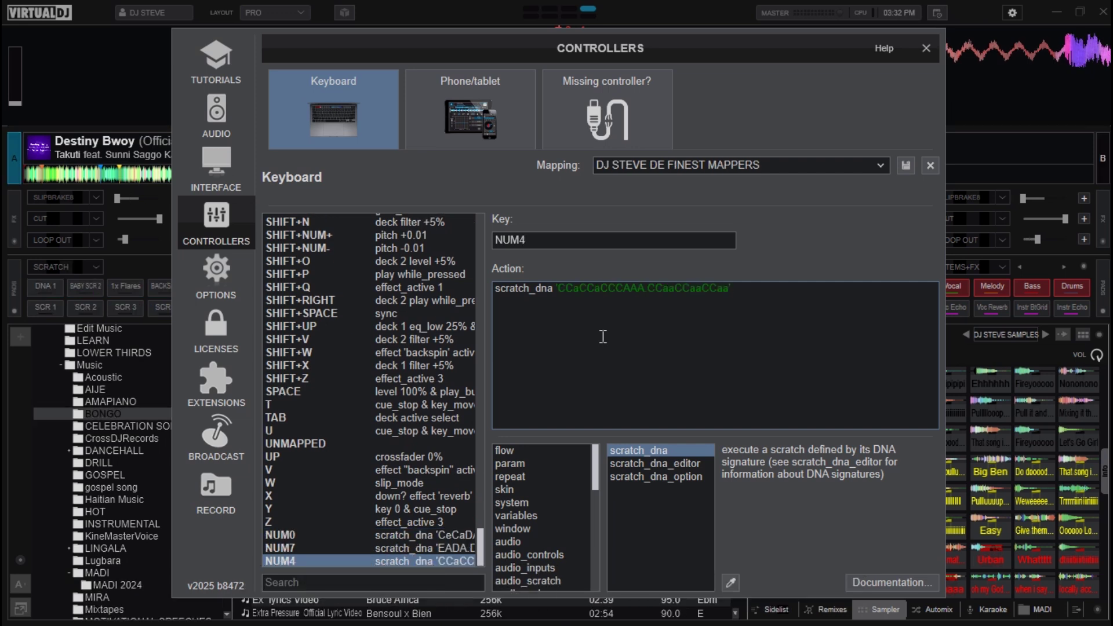
Map the NUM6 key to the action scratch_dna 'CDaCAaCCCAAA' and close the controller settings
{"action": "left_click", "coordinate": [604, 239]}
{"action": "key", "text": "KP_6"}
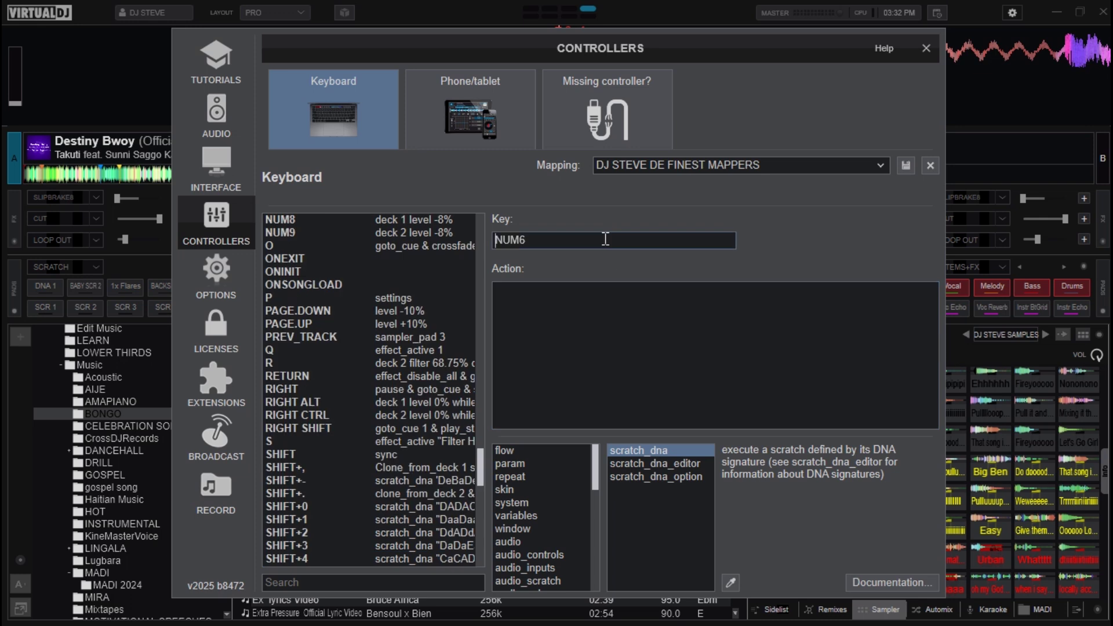
{"action": "left_click", "coordinate": [599, 330]}
{"action": "type", "text": "scratch_dn"}
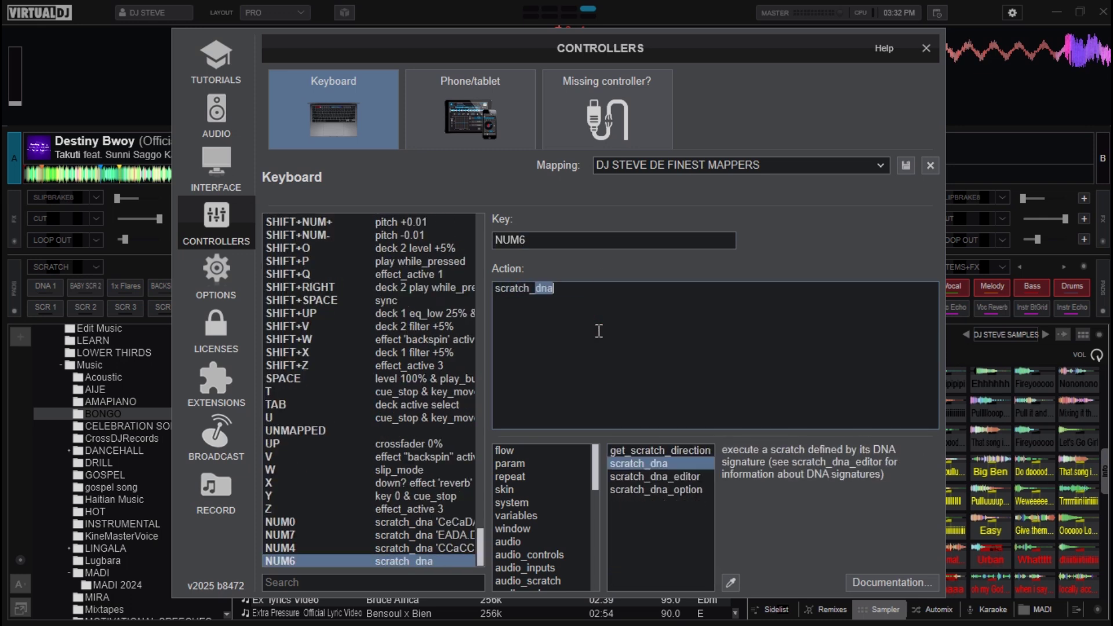
{"action": "type", "text": "a"}
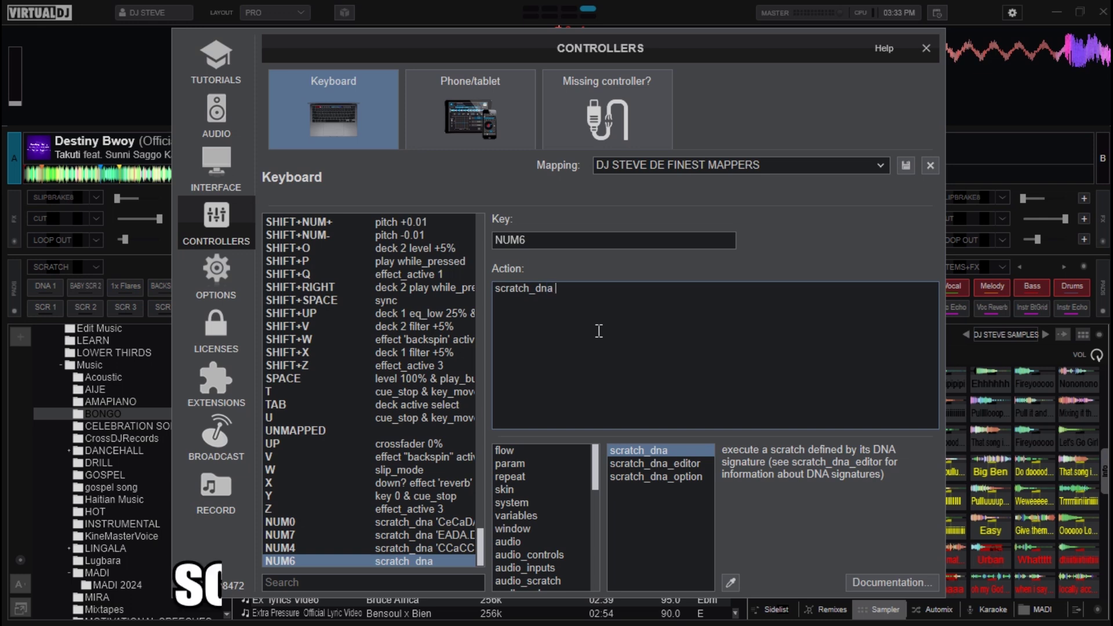
{"action": "type", "text": " 'CDaCAaCC"}
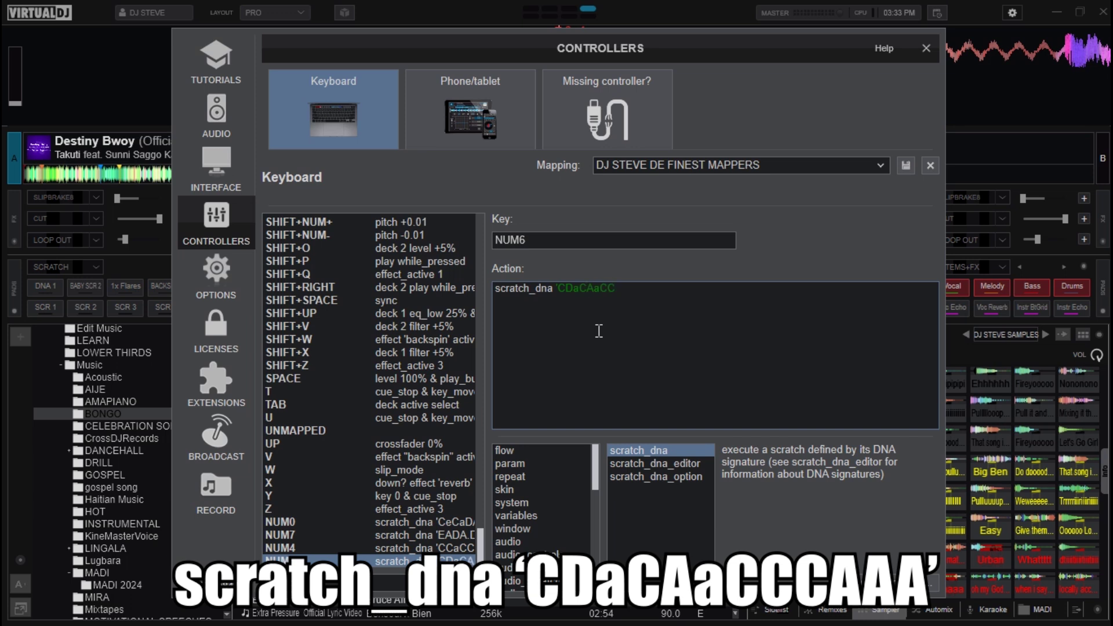
{"action": "type", "text": "CAAA'"}
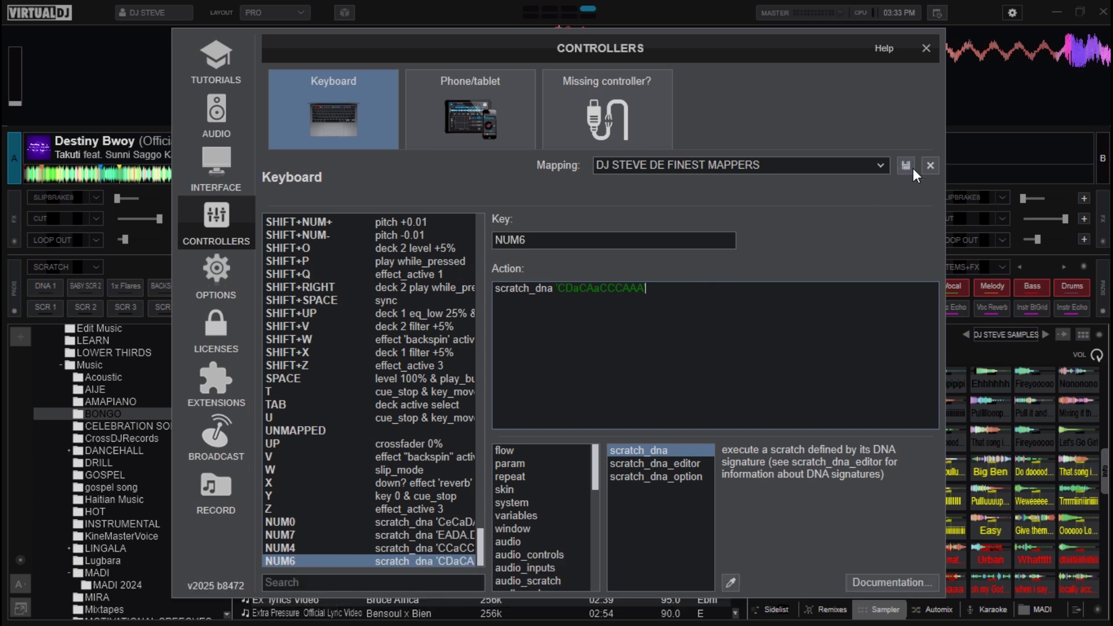
{"action": "left_click", "coordinate": [924, 48]}
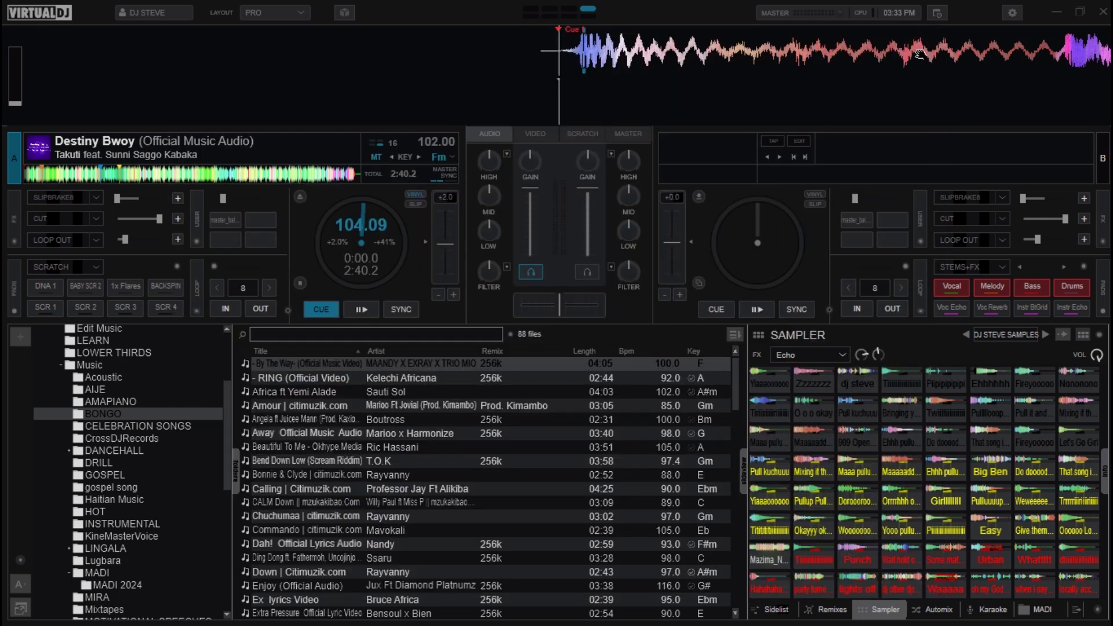
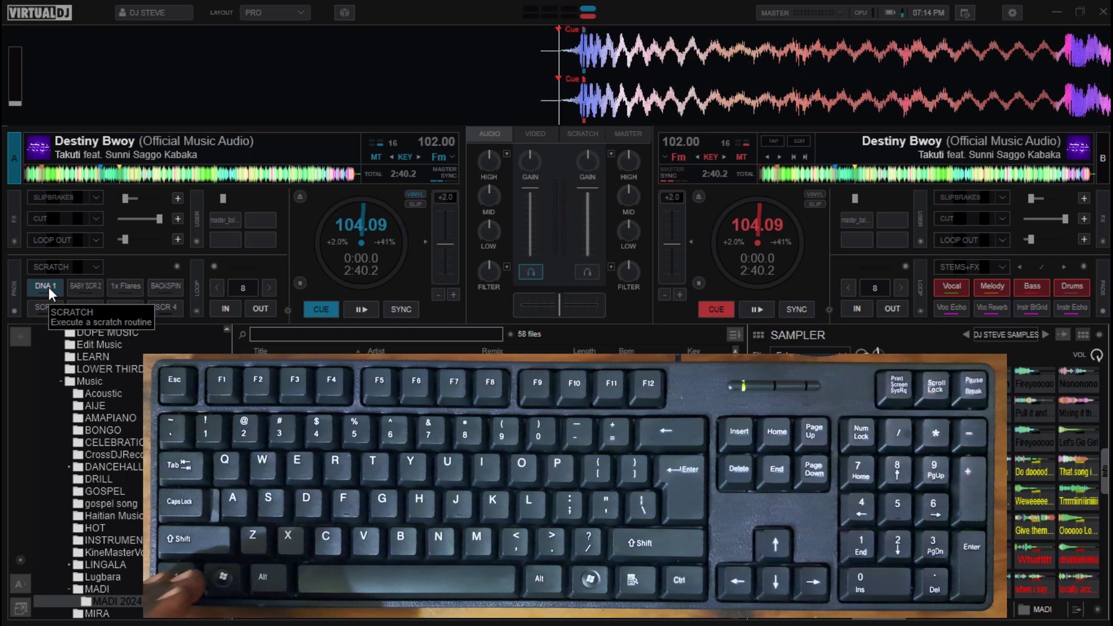
Test the DNA 1 pad and the scratch mapped to NUM0 on deck A, playing the track between tries
{"action": "left_click", "coordinate": [46, 287]}
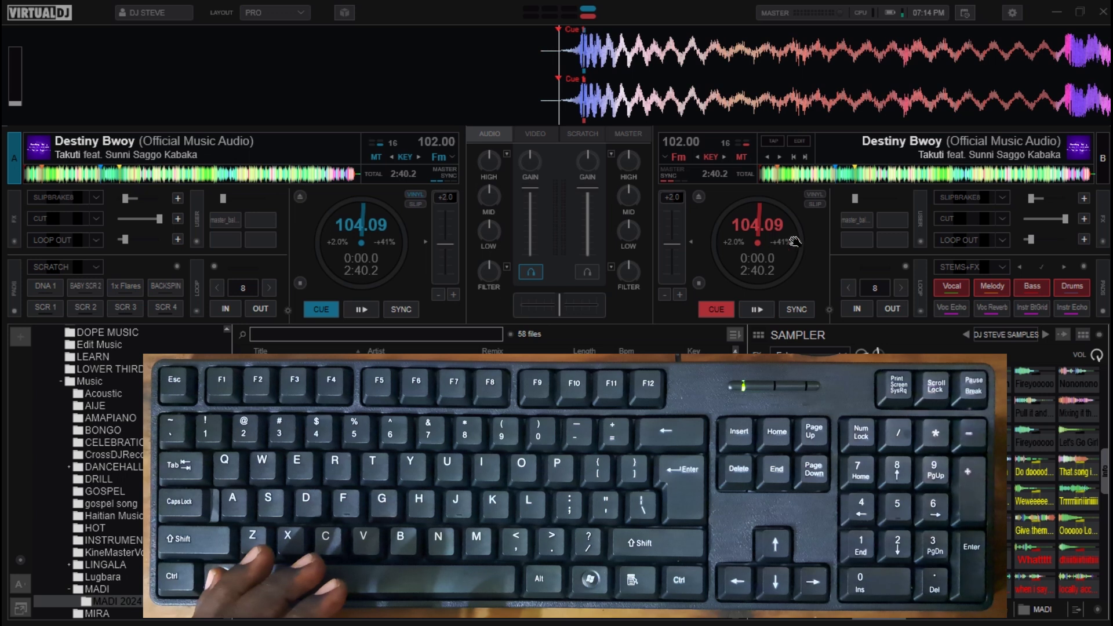
{"action": "key", "text": "space"}
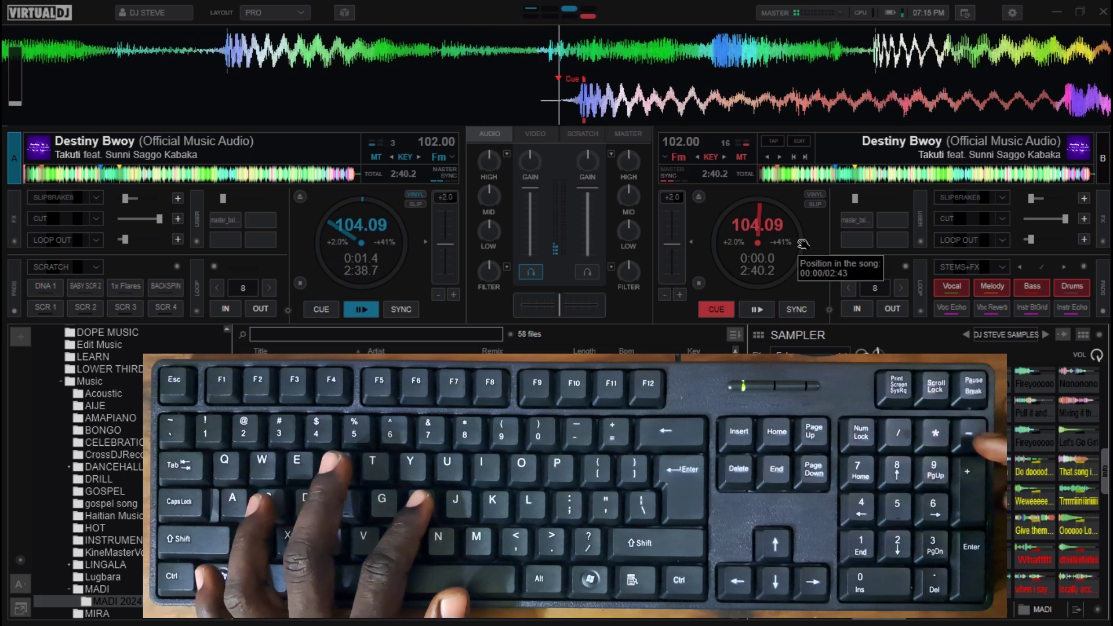
{"action": "key", "text": "c"}
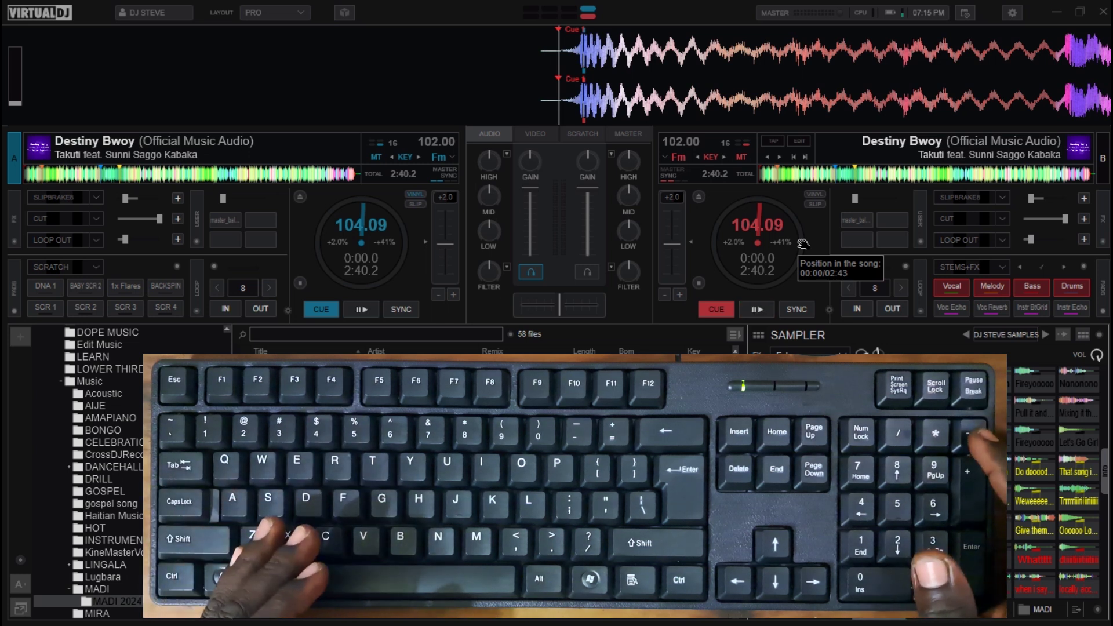
{"action": "key", "text": "space"}
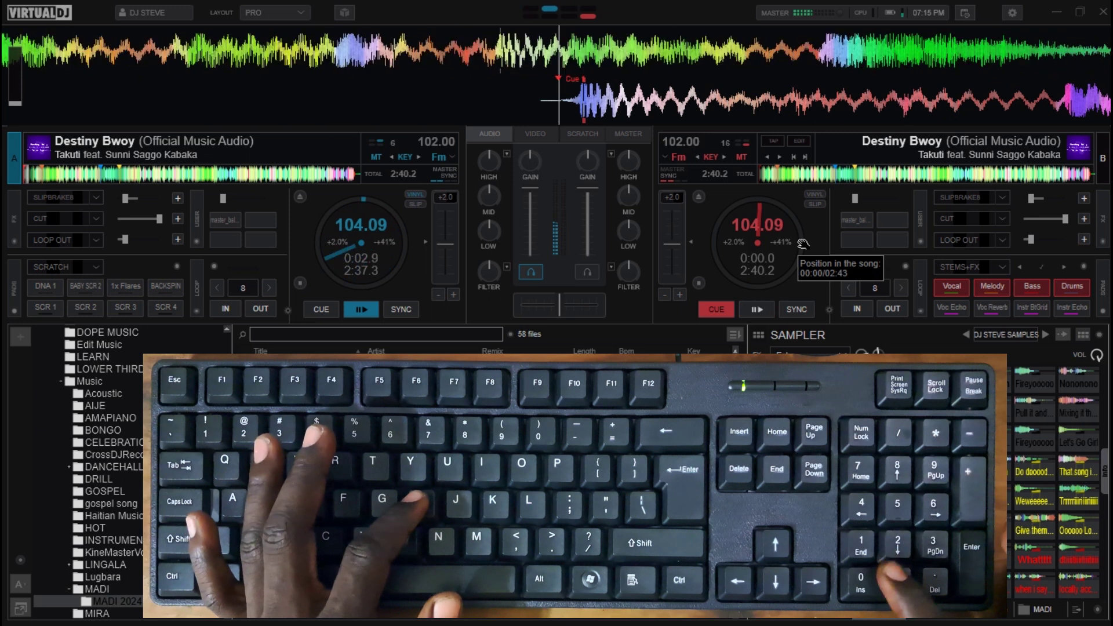
{"action": "key", "text": "space"}
{"action": "key", "text": "KP_0"}
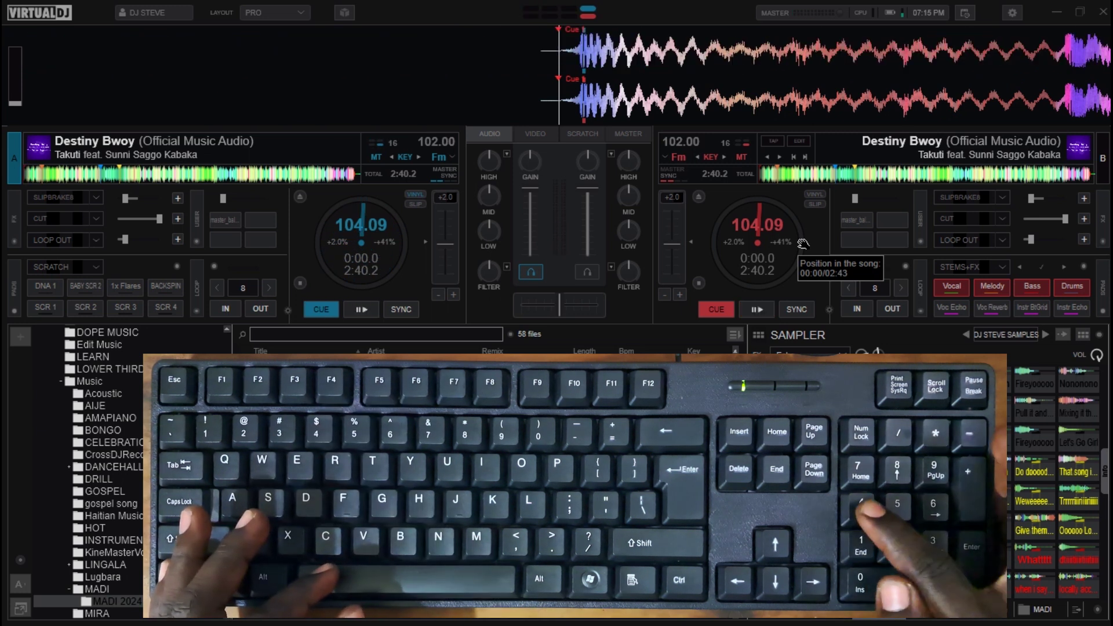
Test the scratch mapped to NUM4 several times on the track in deck A
{"action": "key", "text": "KP_4"}
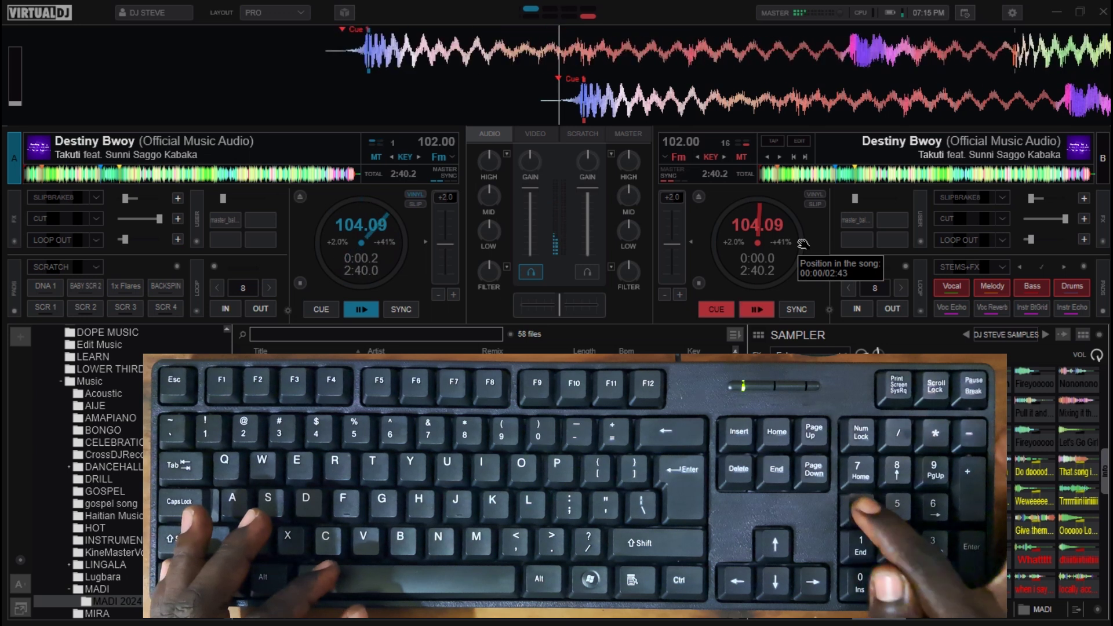
{"action": "key", "text": "KP_4"}
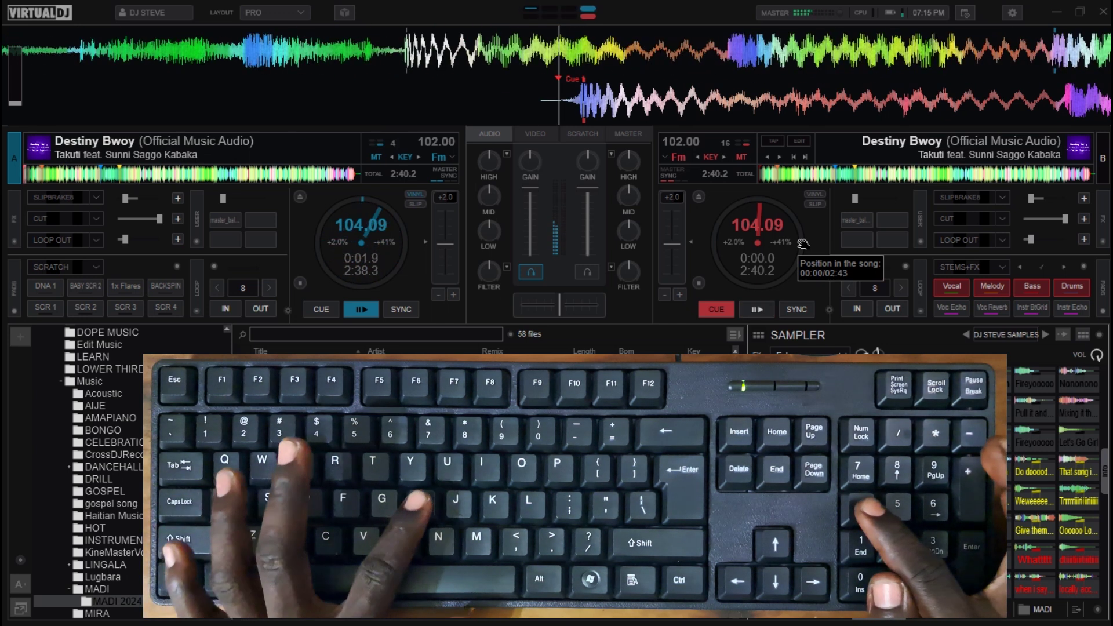
{"action": "key", "text": "KP_4"}
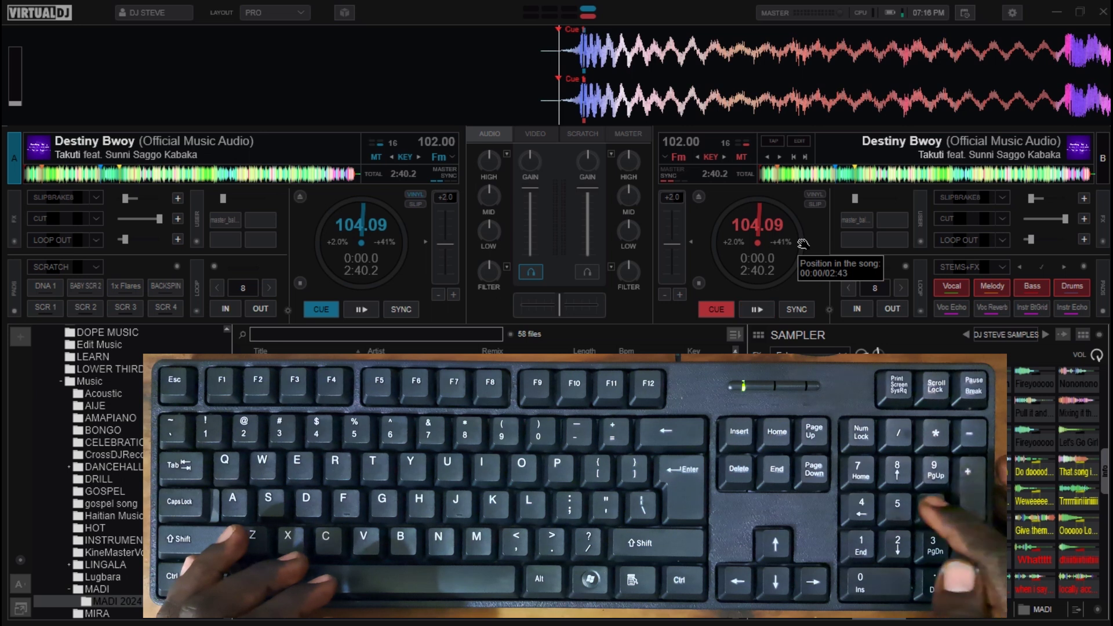
Test the scratch mapped to NUM6 several times on the track in deck A
{"action": "key", "text": "KP_6"}
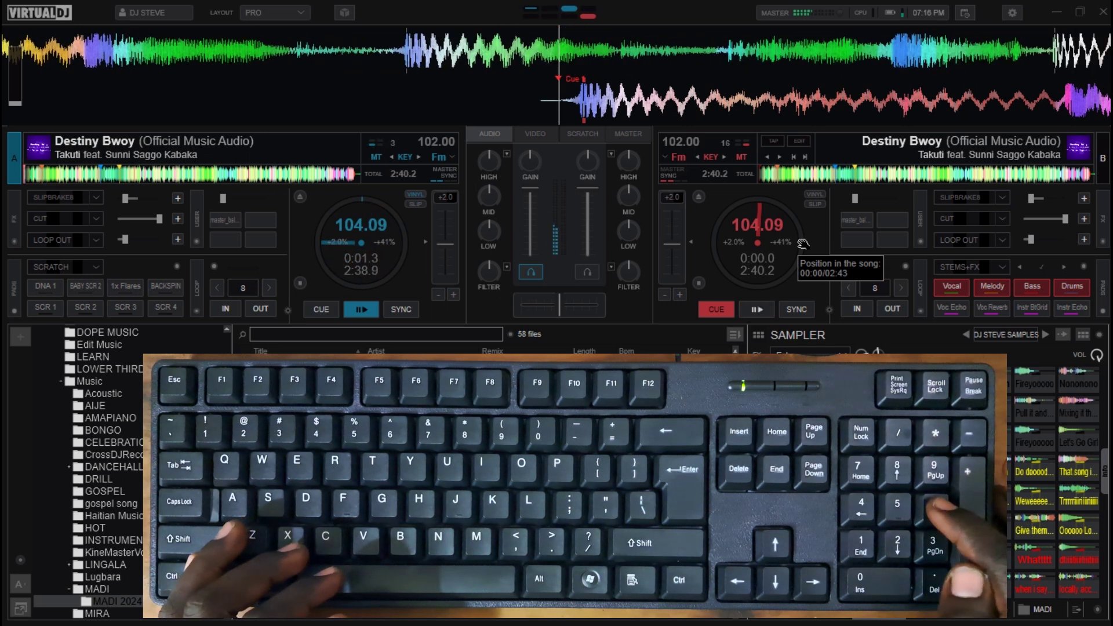
{"action": "key", "text": "KP_6"}
{"action": "key", "text": "KP_6"}
{"action": "key", "text": "KP_6"}
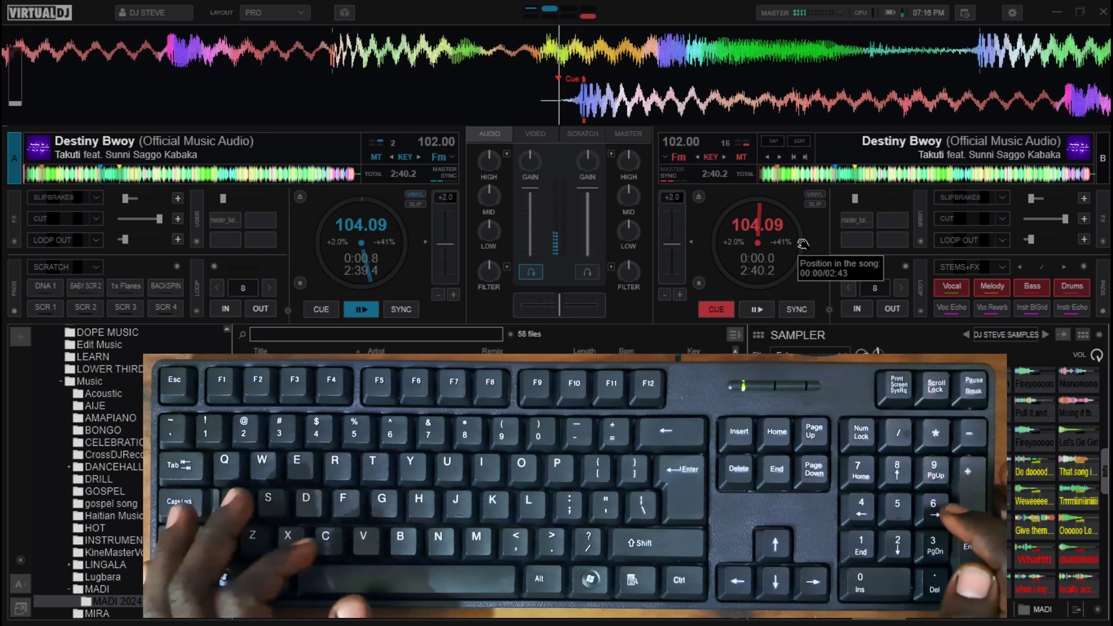